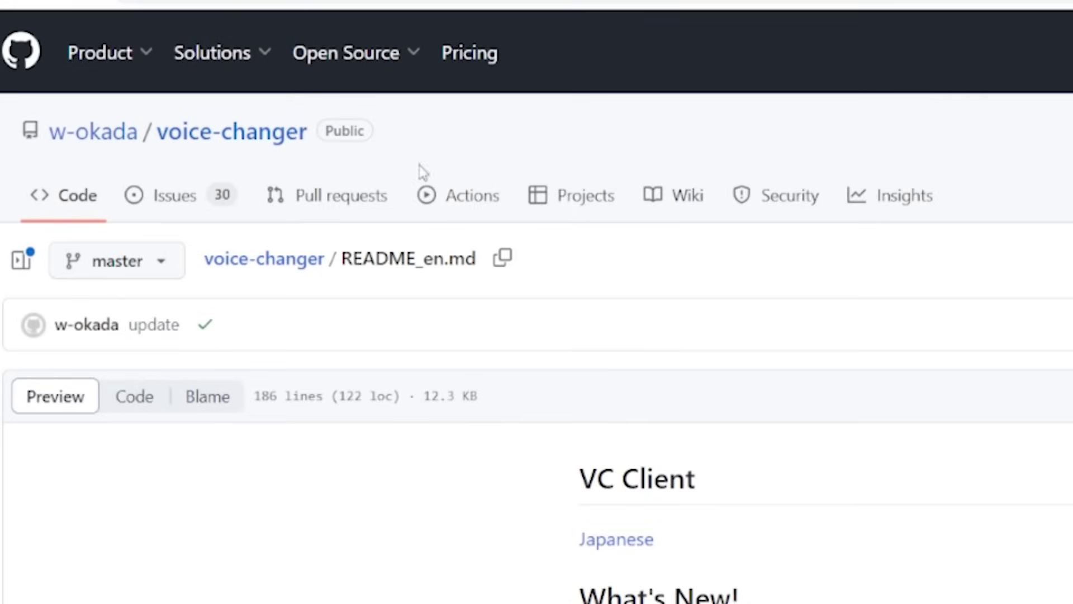
- Find the download table listing versions, operating systems and frameworks in the voice-changer README_en.md
{"action": "scroll", "coordinate": [420, 167], "scroll_direction": "down", "scroll_amount": 10}
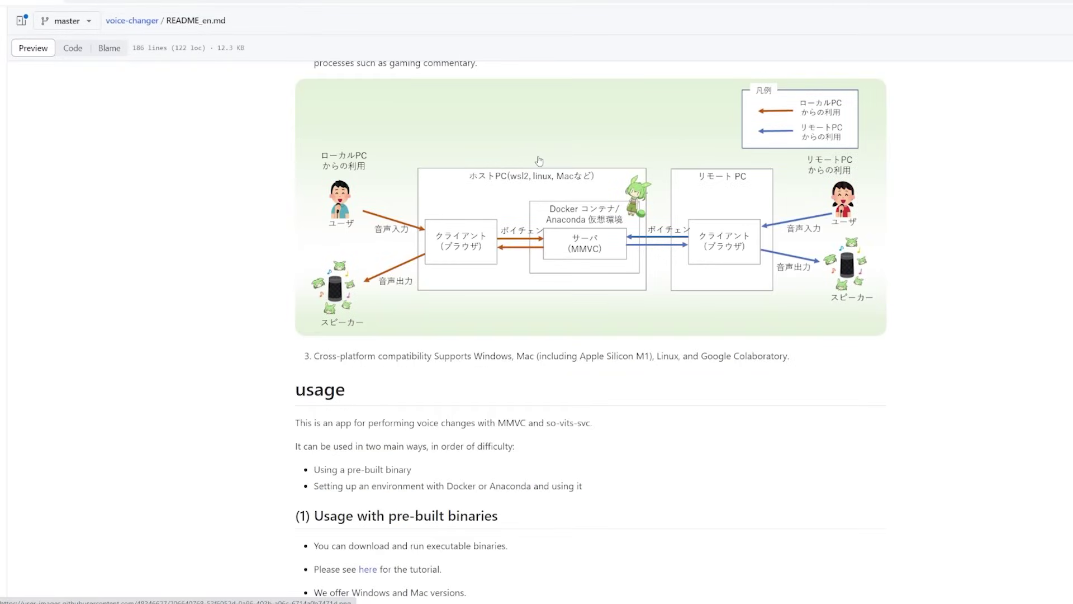
{"action": "scroll", "coordinate": [539, 161], "scroll_direction": "down", "scroll_amount": 10}
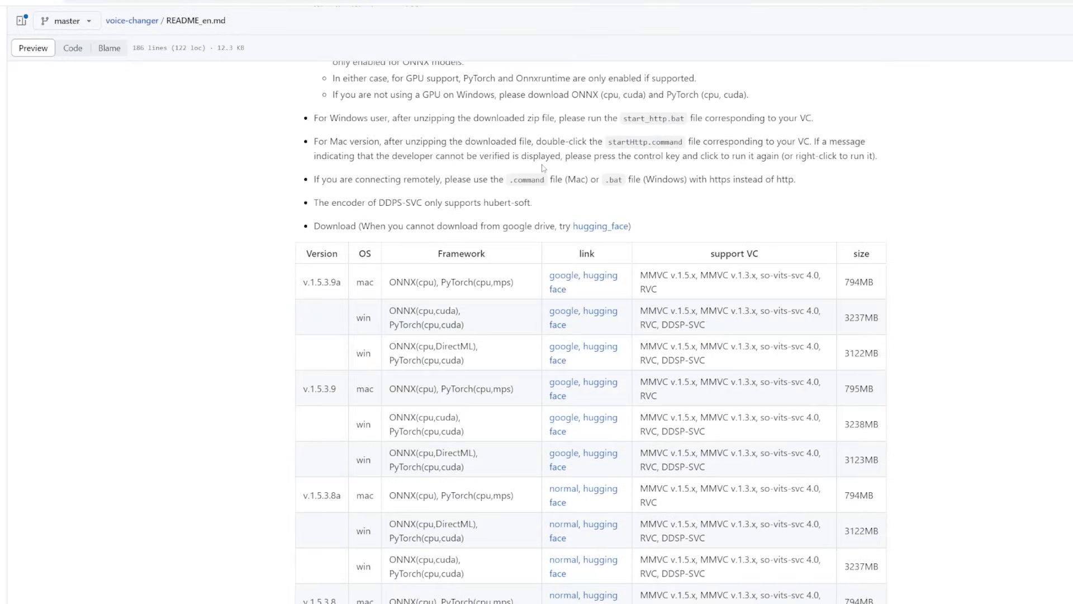
{"action": "scroll", "coordinate": [363, 168], "scroll_direction": "down", "scroll_amount": 1}
{"action": "left_click_drag", "start_coordinate": [296, 195], "coordinate": [296, 319]}
{"action": "left_click", "coordinate": [418, 207]}
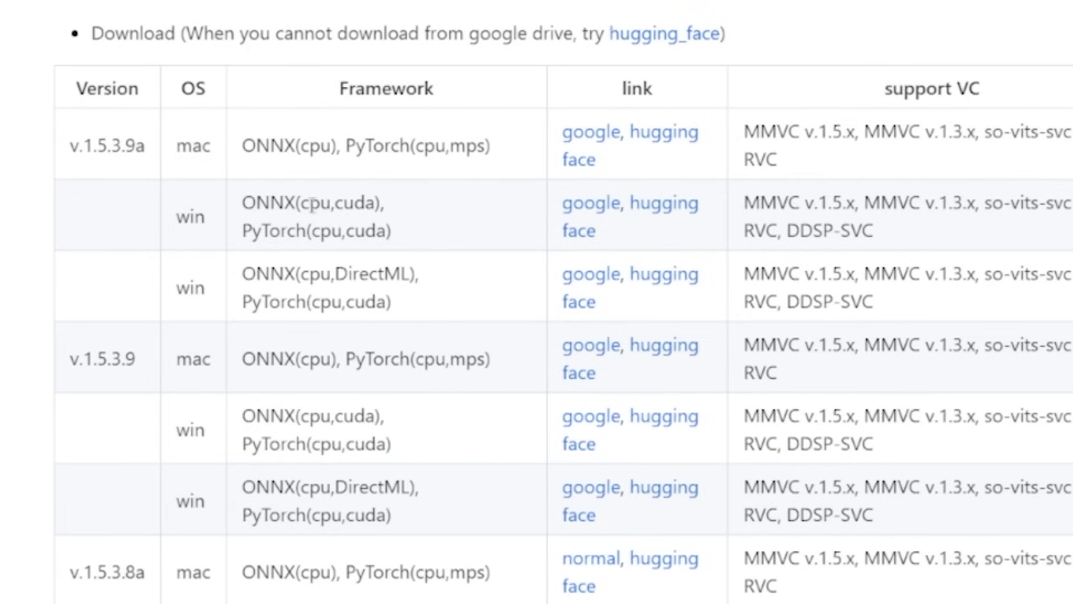
- Try to download the Windows ONNX(cpu,cuda) build of v.1.5.3.9a through its Google link and return to the README
{"action": "double_click", "coordinate": [179, 227]}
{"action": "left_click", "coordinate": [378, 203]}
{"action": "double_click", "coordinate": [346, 203]}
{"action": "left_click", "coordinate": [391, 204]}
{"action": "left_click", "coordinate": [600, 212]}
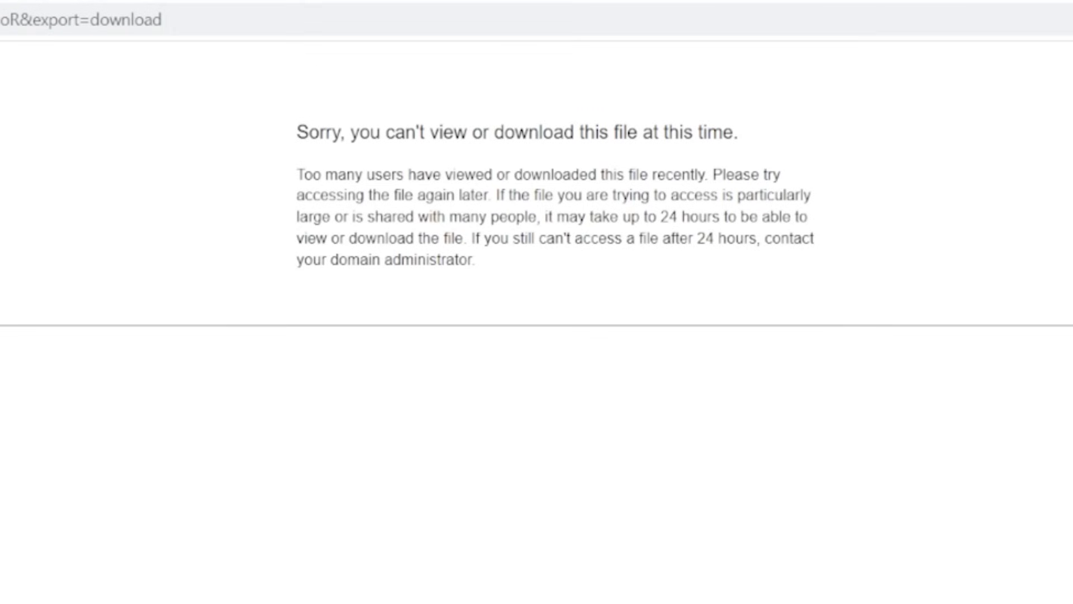
{"action": "key", "text": "ctrl+a"}
{"action": "left_click", "coordinate": [434, 190]}
{"action": "key", "text": "alt+Left"}
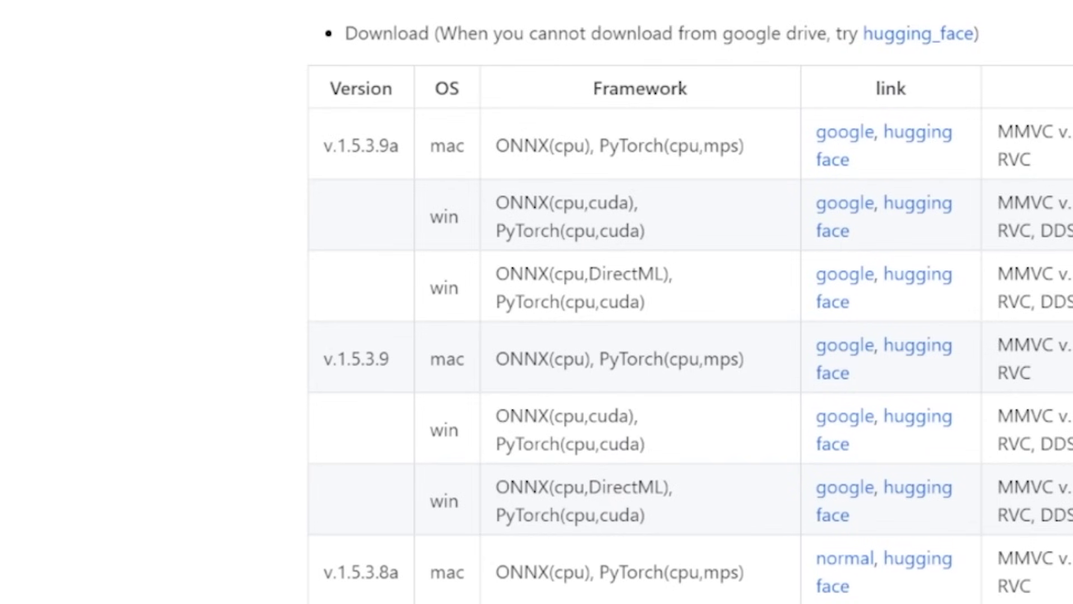
- Start downloading a Windows MMVCServerSIO zip from the vcclient000 files on Hugging Face, and cancel that download
{"action": "scroll", "coordinate": [618, 328], "scroll_direction": "down", "scroll_amount": 5}
{"action": "scroll", "coordinate": [487, 279], "scroll_direction": "up", "scroll_amount": 5}
{"action": "left_click_drag", "start_coordinate": [398, 146], "coordinate": [338, 151]}
{"action": "left_click", "coordinate": [357, 152]}
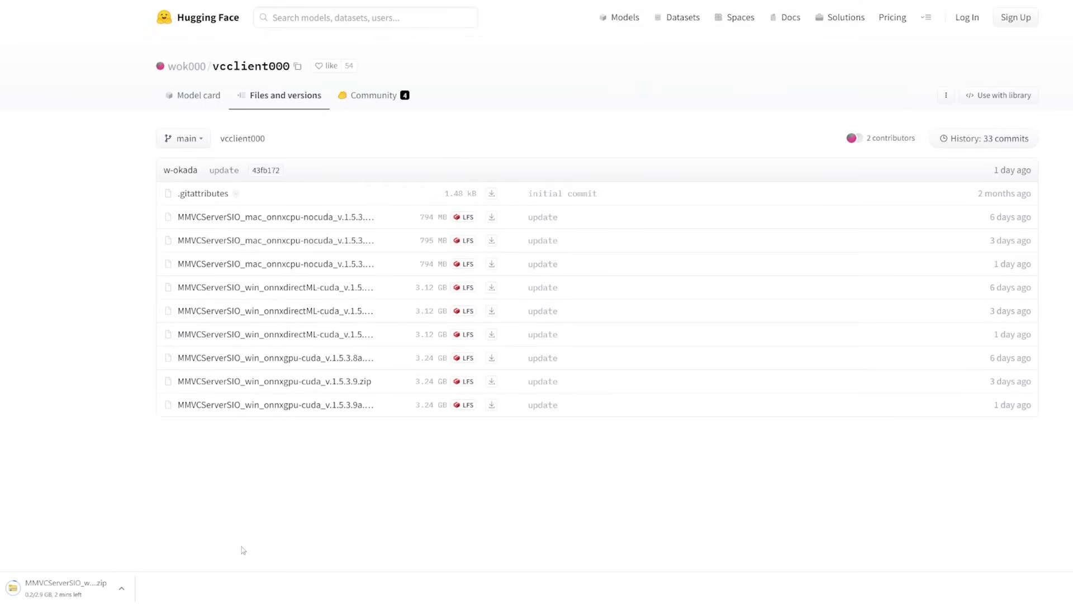
{"action": "left_click", "coordinate": [121, 588]}
{"action": "left_click", "coordinate": [159, 568]}
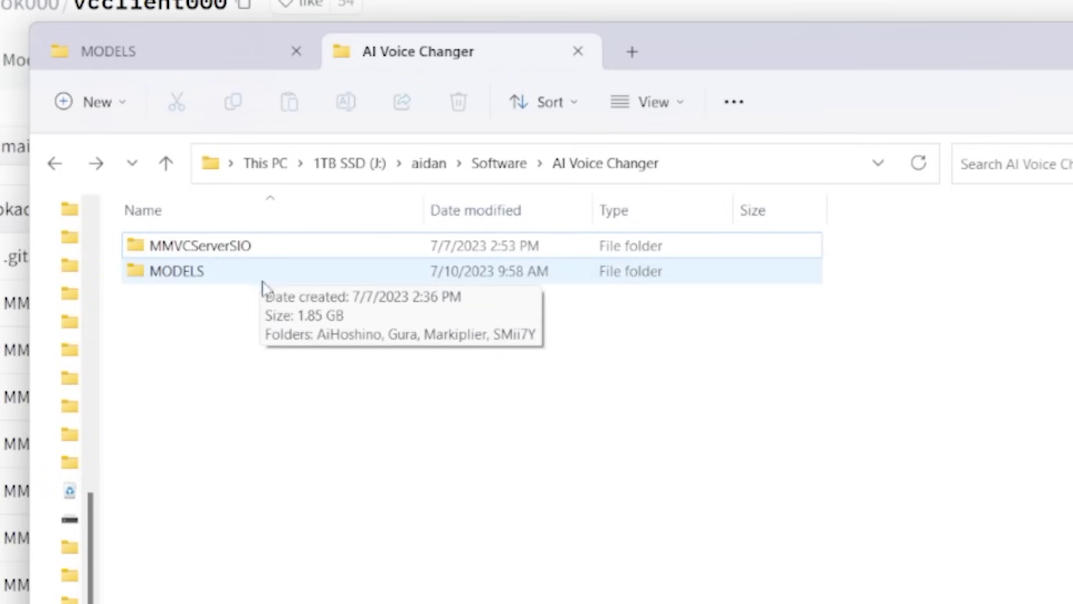
{"action": "left_click", "coordinate": [204, 280]}
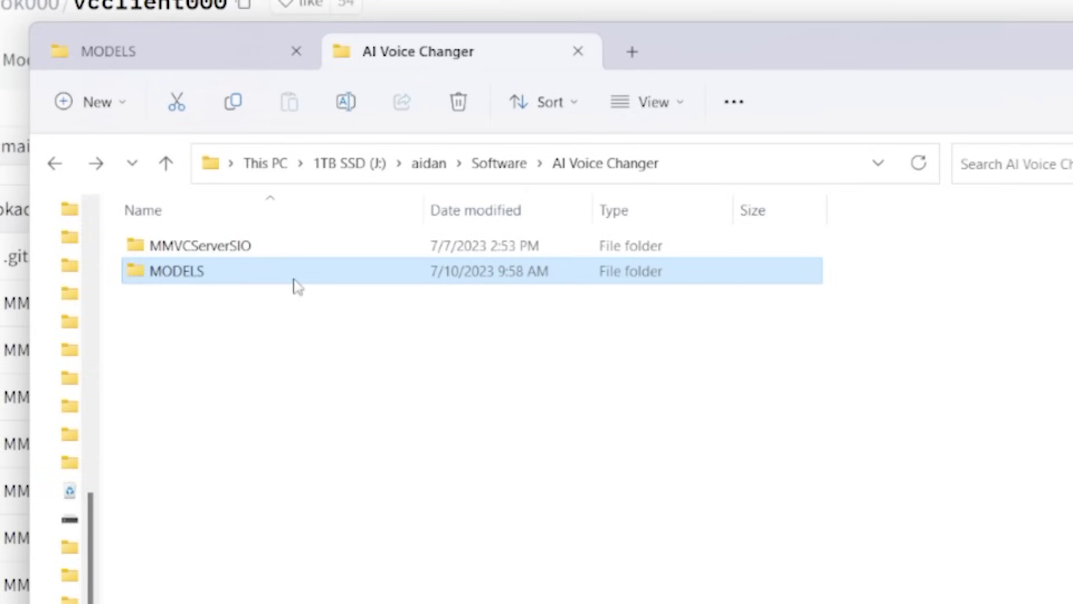
{"action": "mouse_move", "coordinate": [297, 278]}
{"action": "left_click", "coordinate": [391, 364]}
{"action": "left_click_drag", "start_coordinate": [366, 342], "coordinate": [387, 426]}
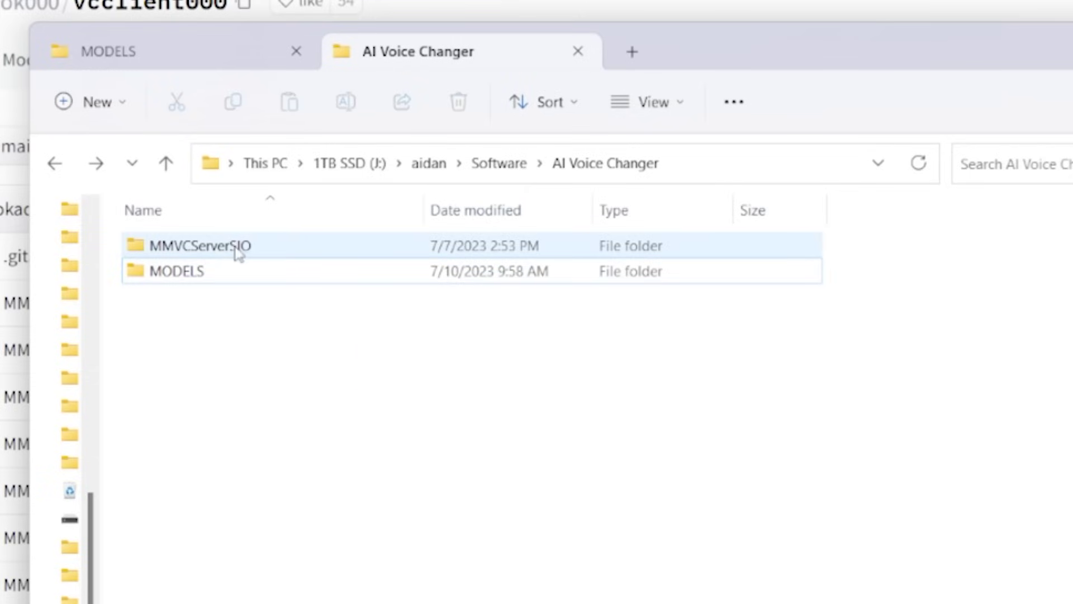
- Create a shortcut to the MMVCServerSIO folder's start_http.bat in the parent AI Voice Changer folder and open that parent folder
{"action": "left_click", "coordinate": [265, 271]}
{"action": "double_click", "coordinate": [263, 254]}
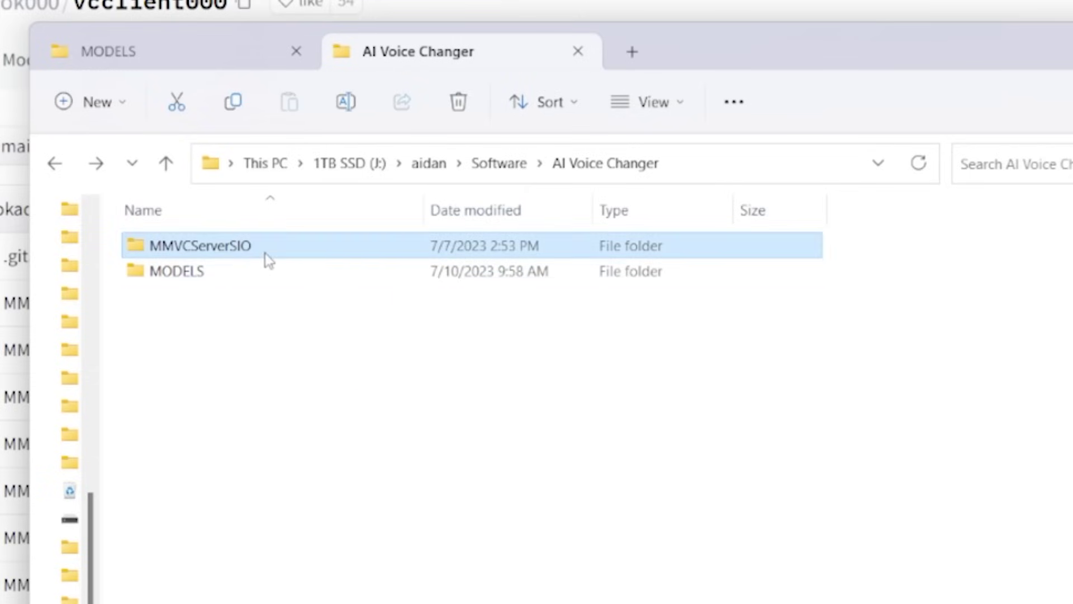
{"action": "scroll", "coordinate": [310, 405], "scroll_direction": "down", "scroll_amount": 20}
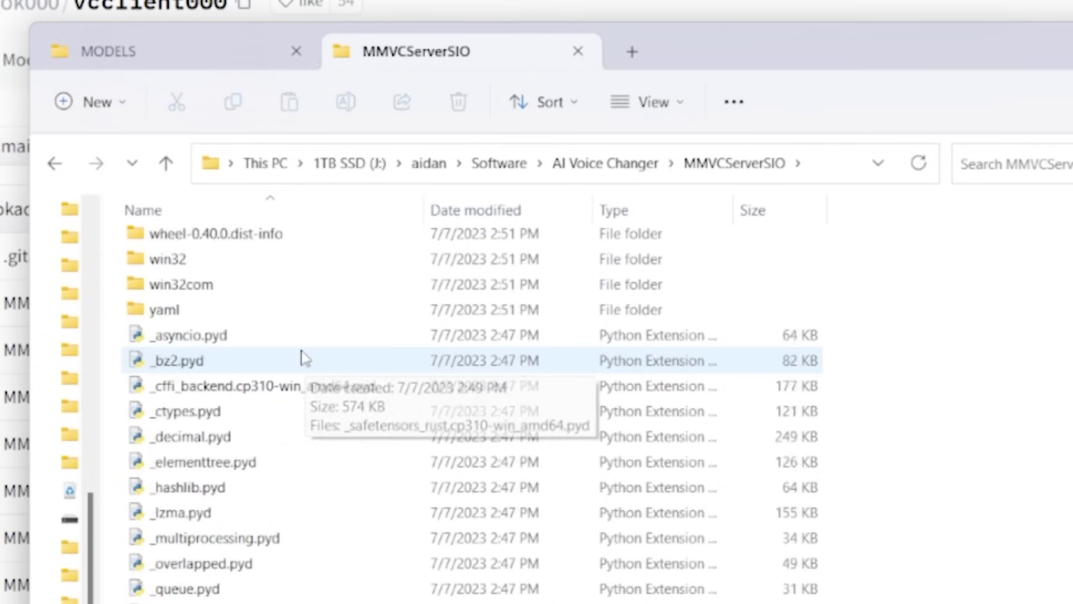
{"action": "scroll", "coordinate": [303, 378], "scroll_direction": "down", "scroll_amount": 6}
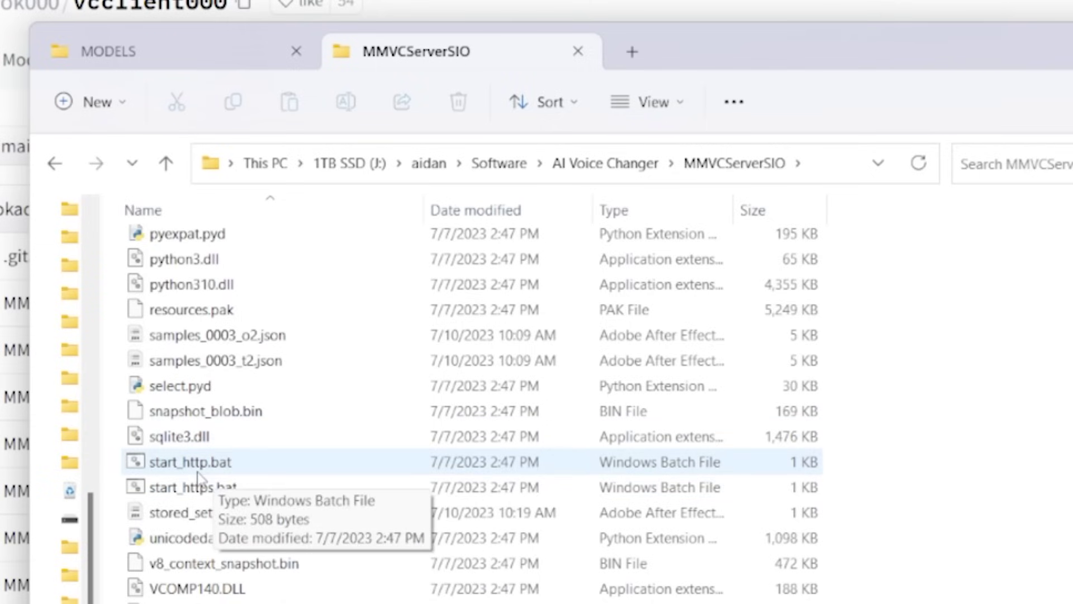
{"action": "left_click", "coordinate": [262, 468]}
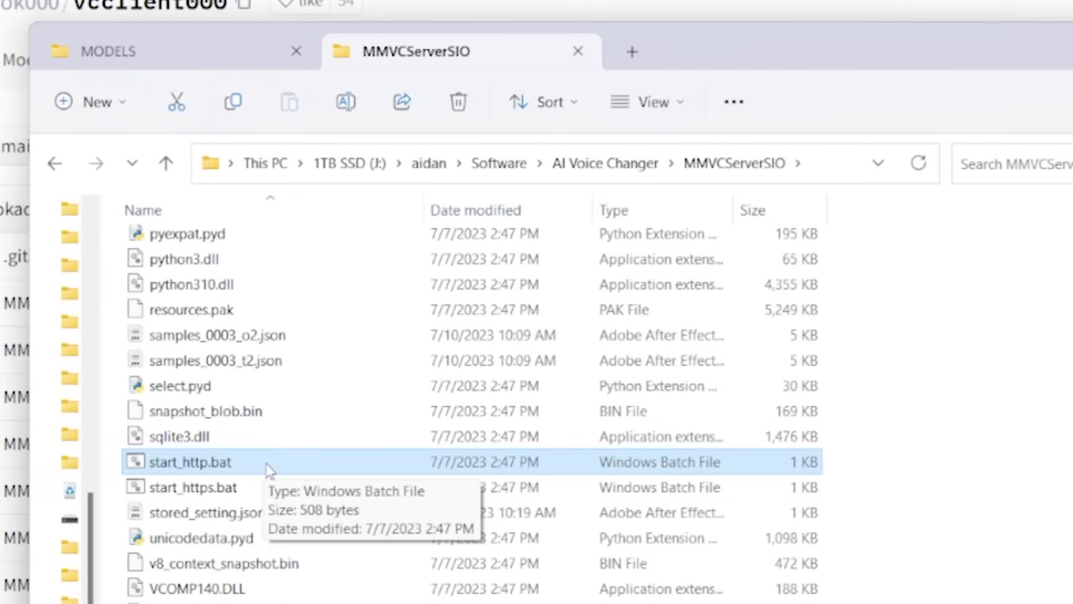
{"action": "left_click_drag", "start_coordinate": [267, 464], "coordinate": [629, 166]}
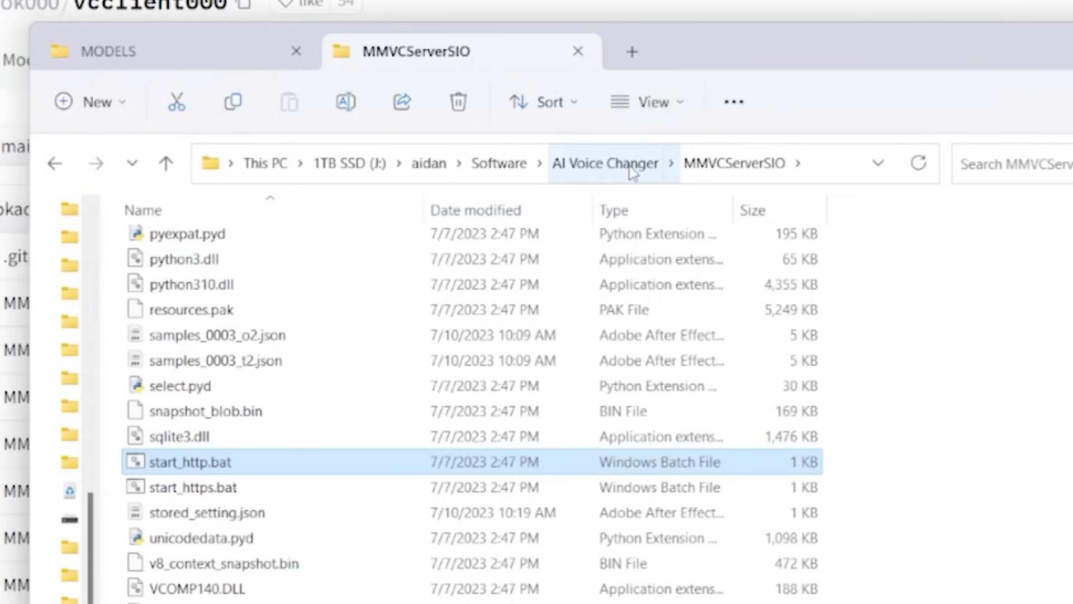
{"action": "left_click", "coordinate": [629, 165]}
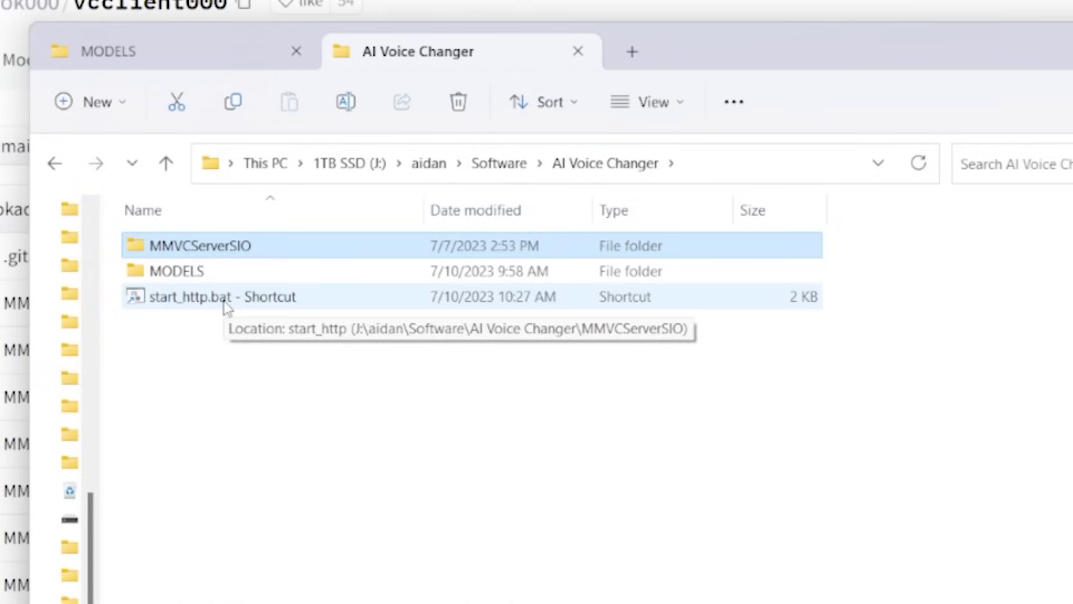
- Launch the voice changer from the start_http.bat shortcut and enlarge its client window to show all settings
{"action": "double_click", "coordinate": [226, 308]}
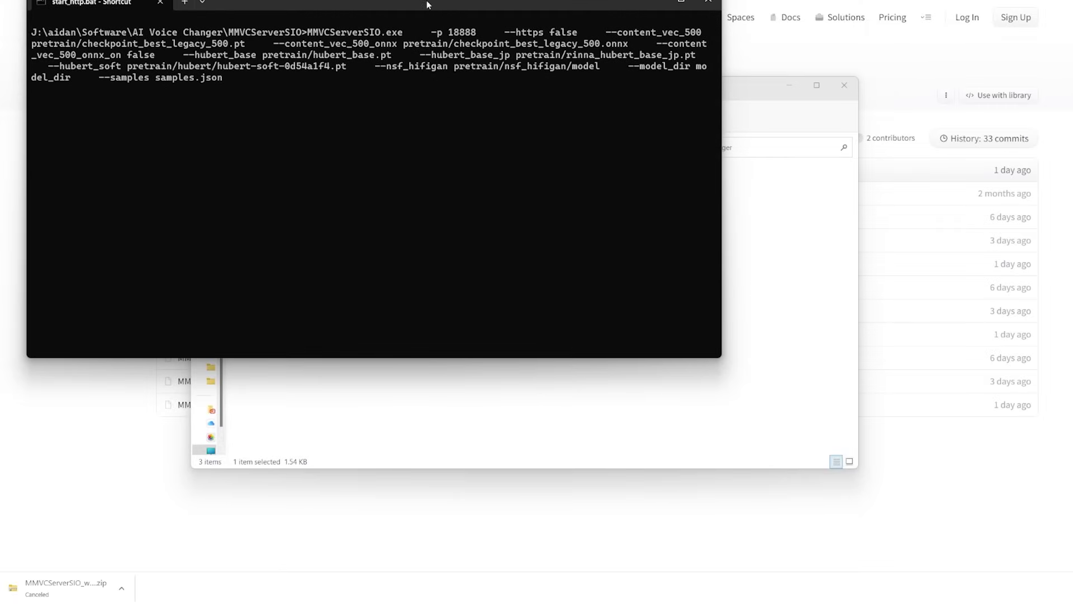
{"action": "left_click_drag", "start_coordinate": [426, 4], "coordinate": [598, 144]}
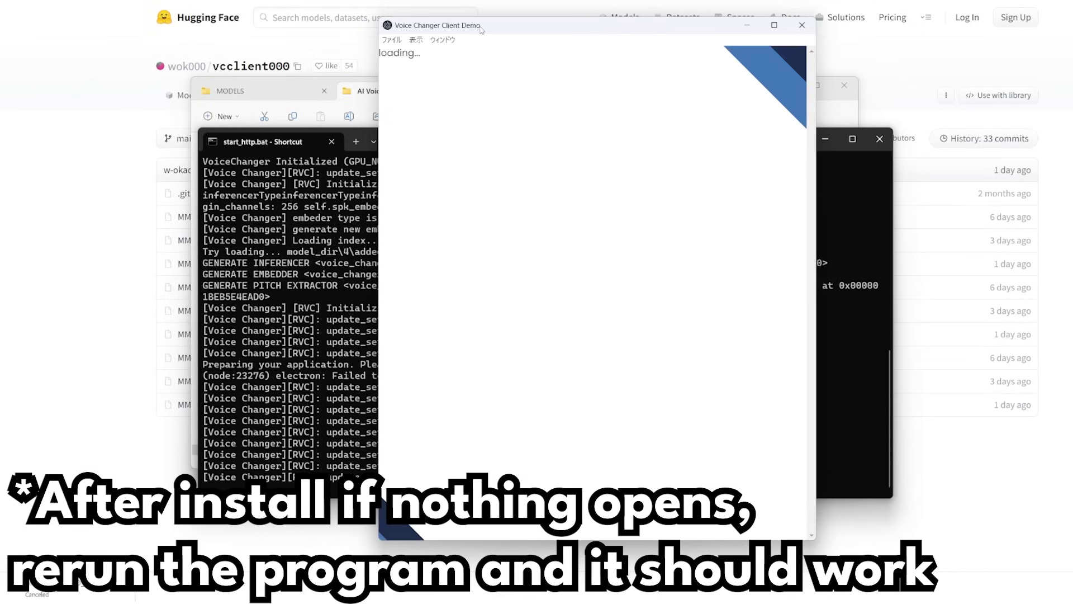
{"action": "left_click", "coordinate": [582, 314]}
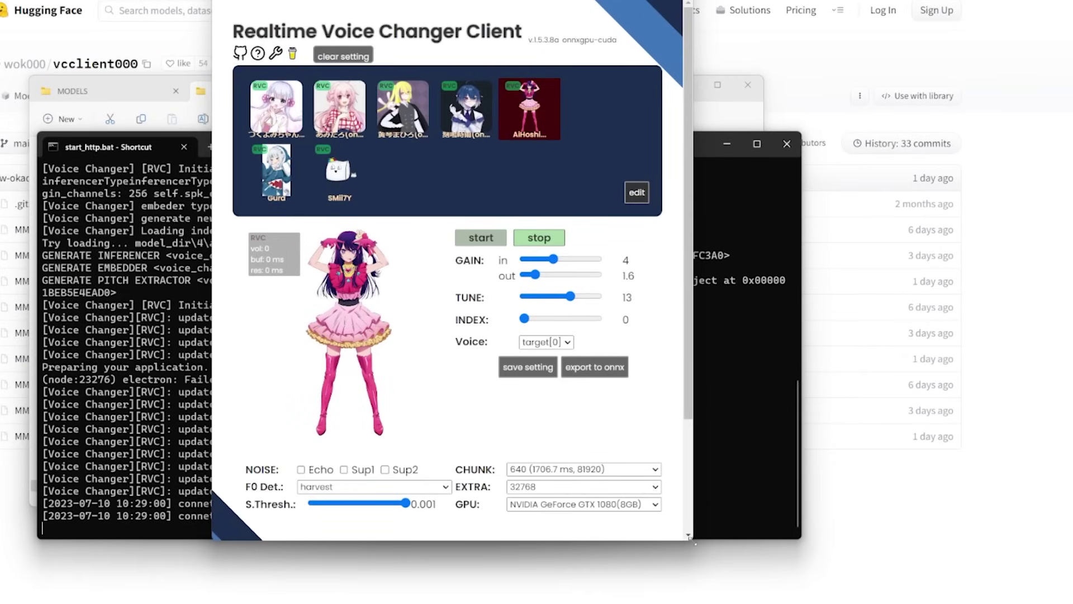
{"action": "left_click_drag", "start_coordinate": [694, 542], "coordinate": [797, 603]}
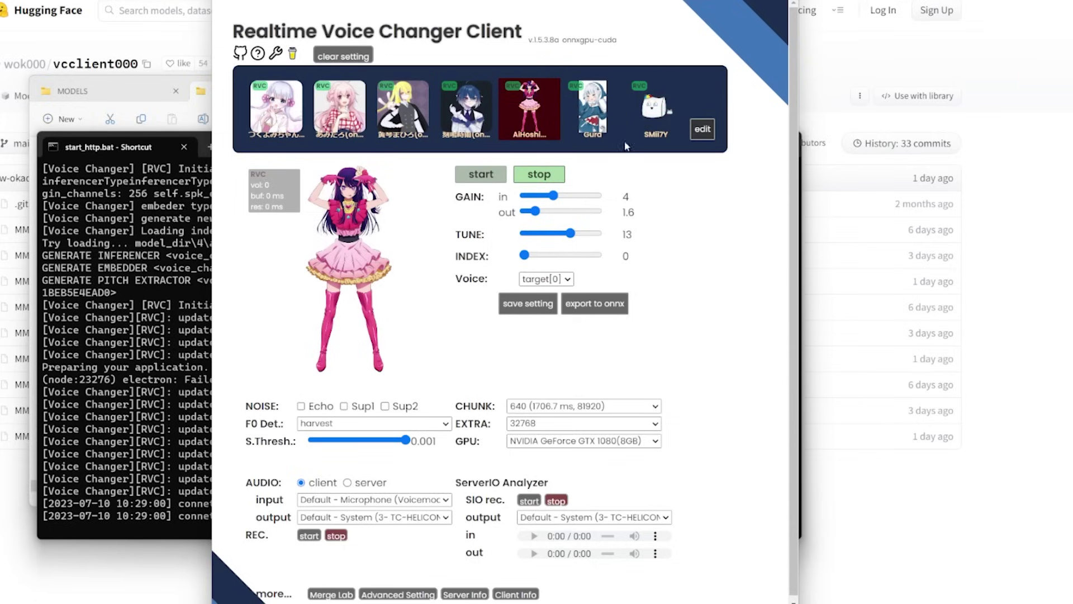
- Select the first preset voice model in the list and start the voice conversion
{"action": "left_click", "coordinate": [289, 115]}
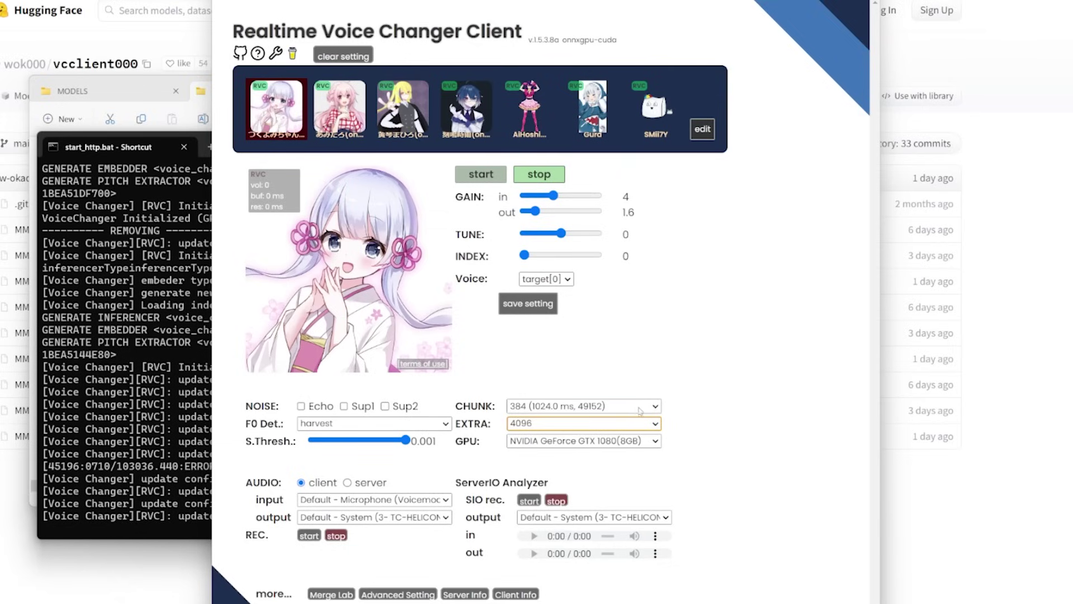
{"action": "left_click", "coordinate": [481, 184]}
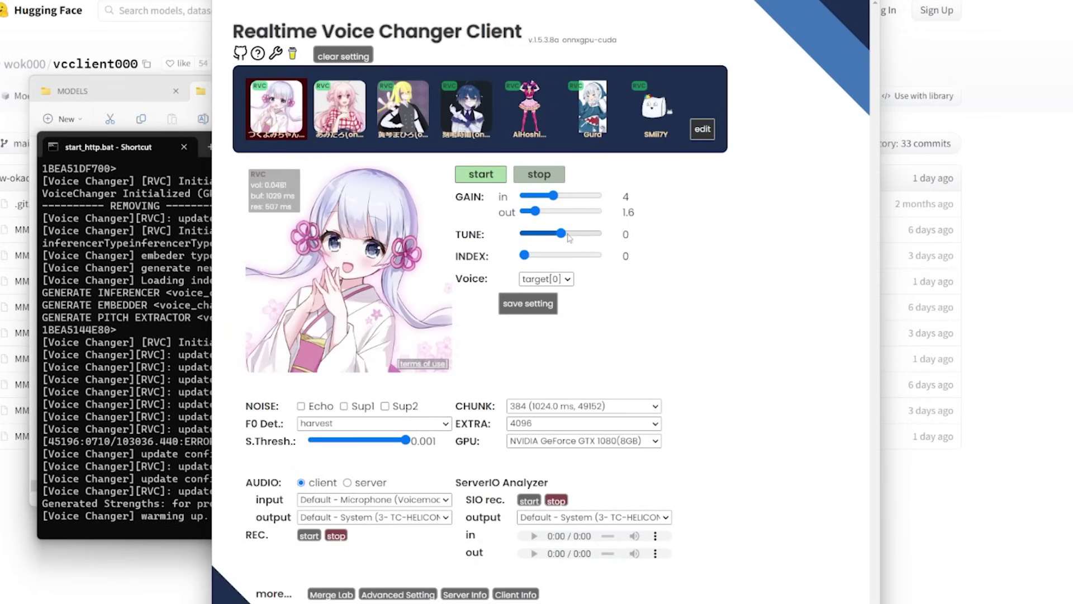
- Try the voice's TUNE at 21 and -25 to compare pitches, and settle on 14
{"action": "left_click_drag", "start_coordinate": [569, 238], "coordinate": [577, 234]}
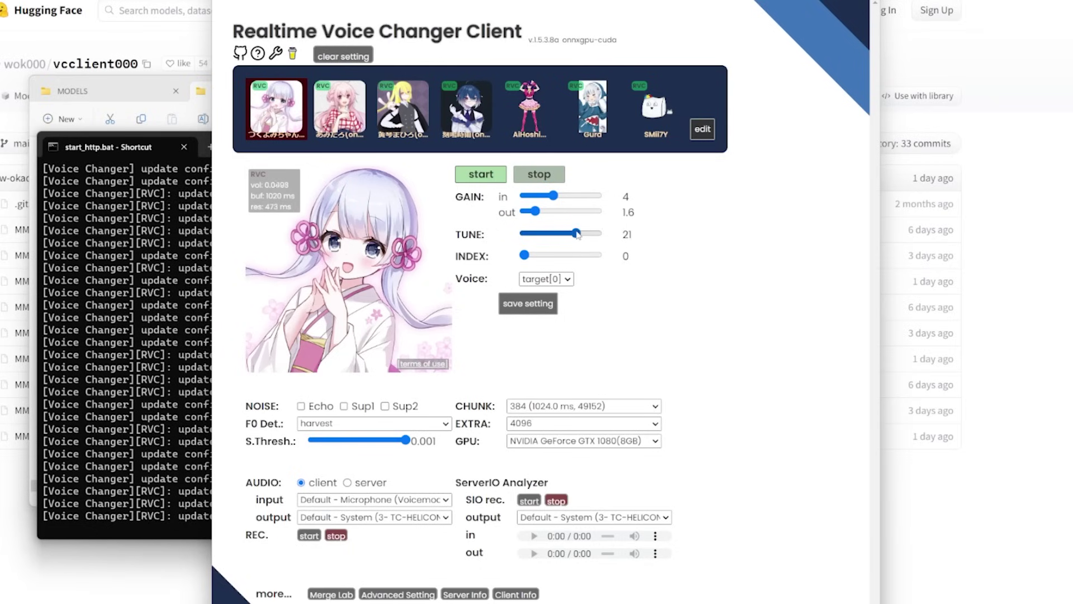
{"action": "left_click_drag", "start_coordinate": [577, 235], "coordinate": [545, 238]}
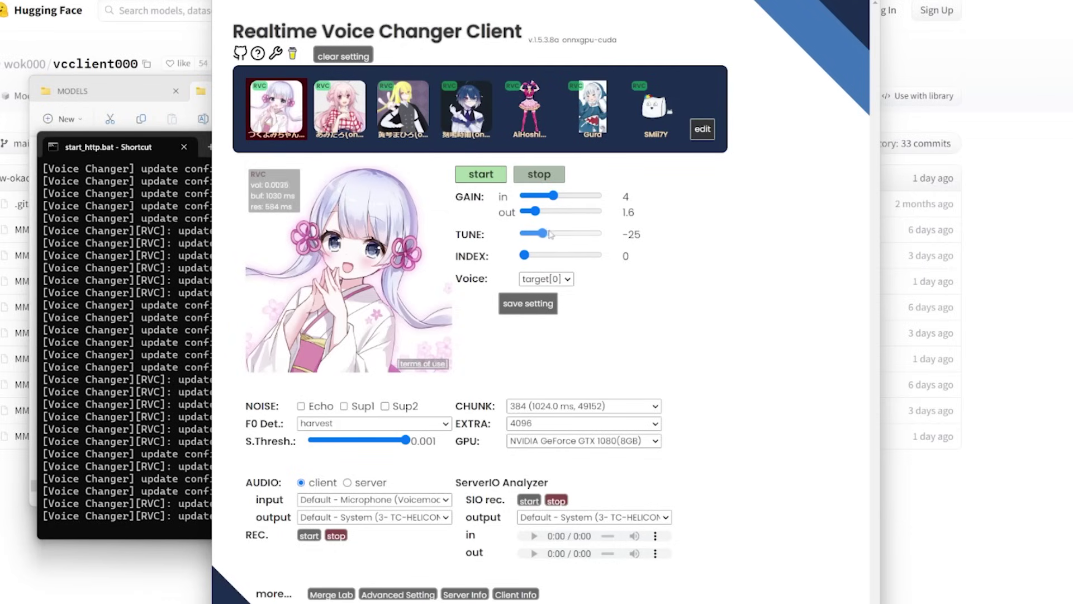
{"action": "left_click_drag", "start_coordinate": [550, 235], "coordinate": [572, 245]}
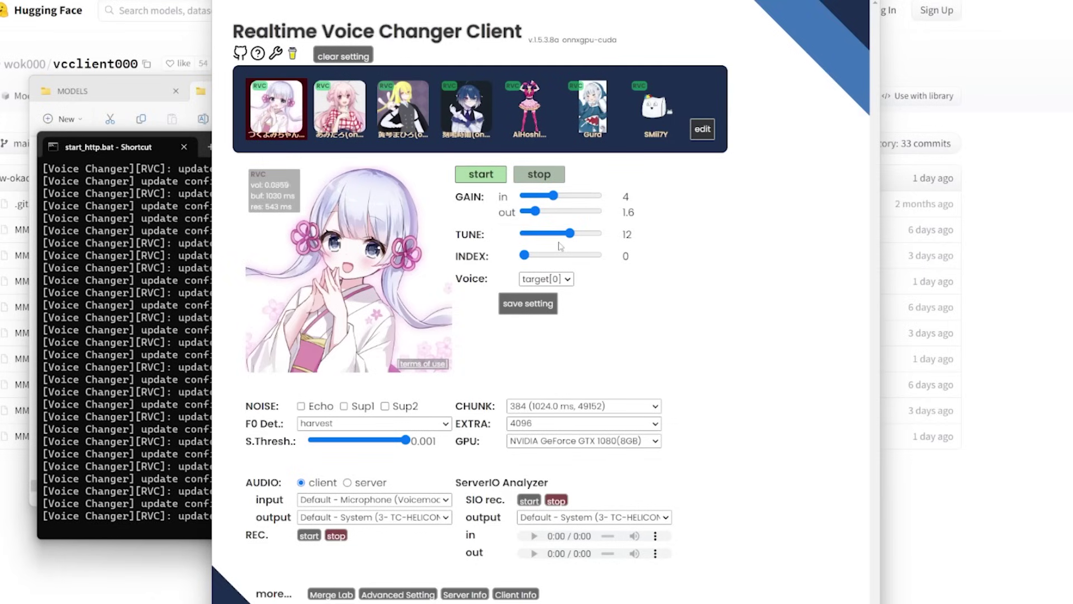
{"action": "left_click", "coordinate": [574, 234]}
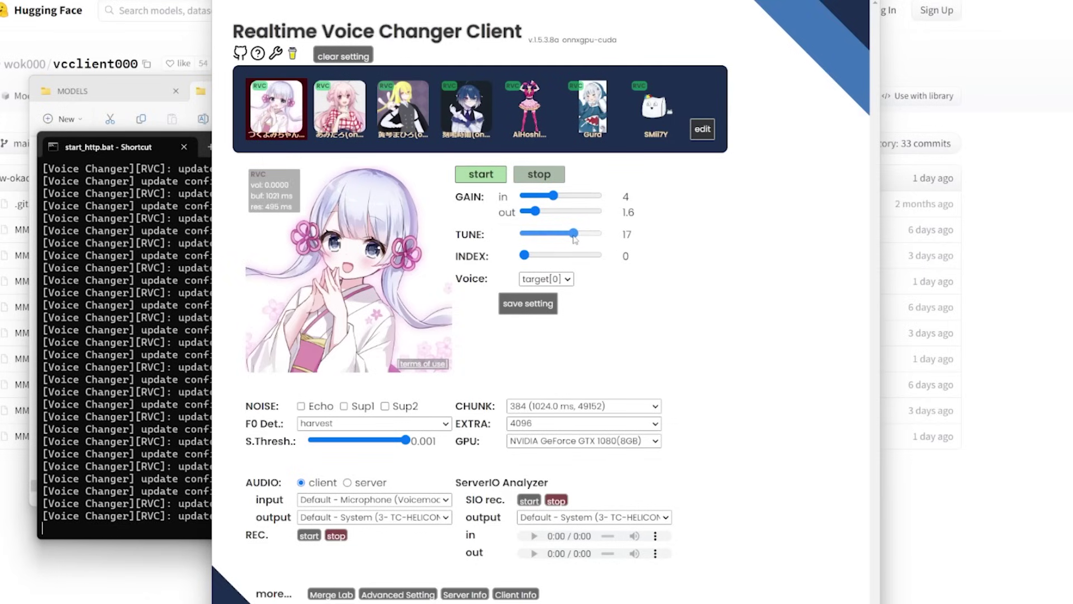
{"action": "key", "text": "Left"}
{"action": "key", "text": "Left"}
{"action": "key", "text": "Left"}
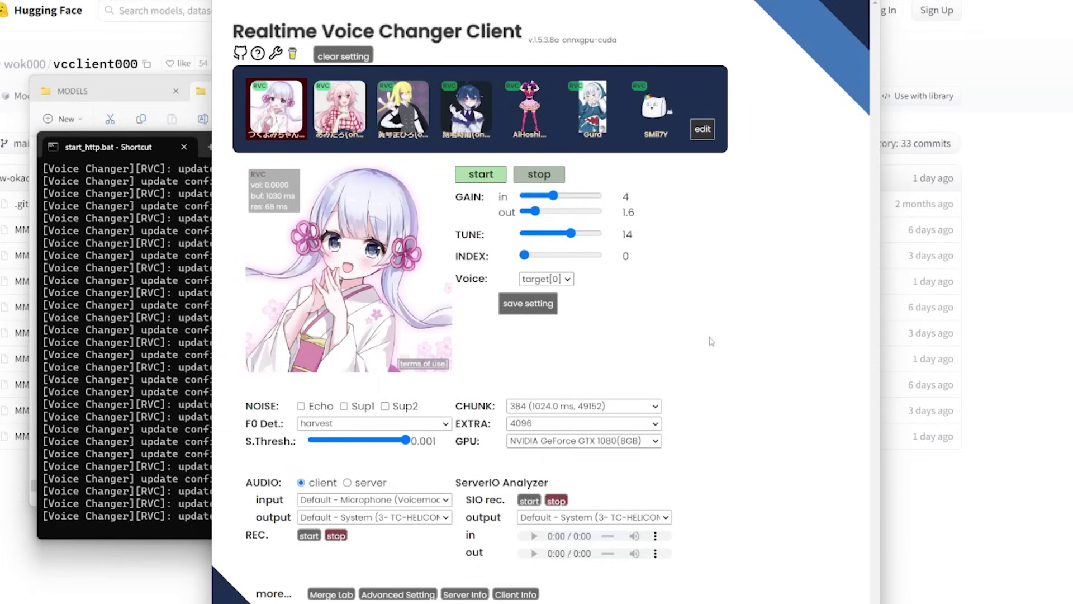
- Set the F0 detection method to crepe
{"action": "left_click", "coordinate": [446, 426]}
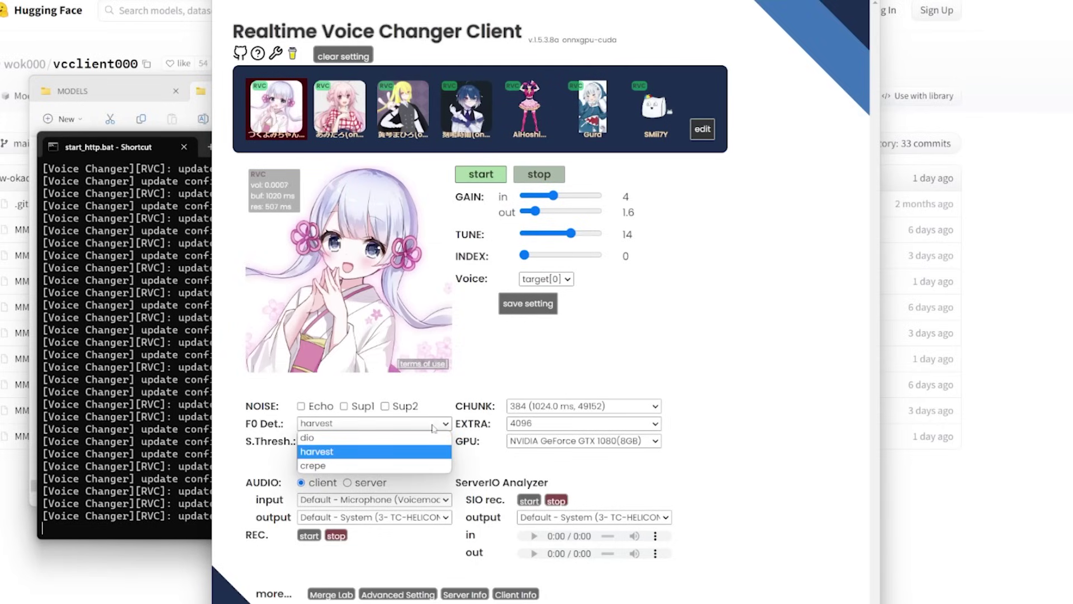
{"action": "left_click", "coordinate": [347, 473]}
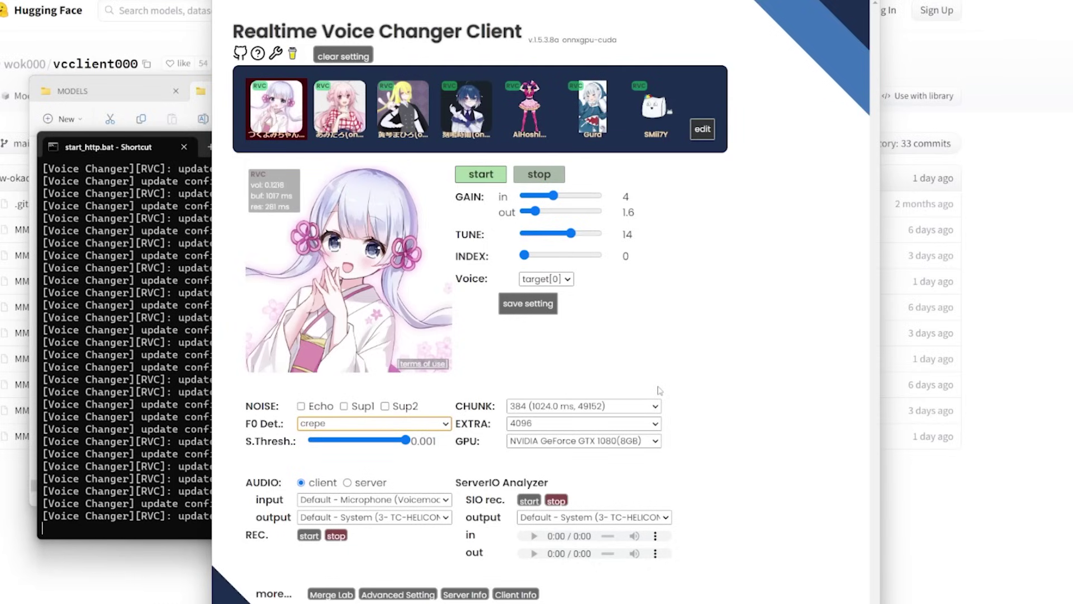
- Try the CHUNK size 8 (21.3 ms, 1024), restore 384 (1024.0 ms, 49152) and look through the larger sizes
{"action": "left_click", "coordinate": [567, 406]}
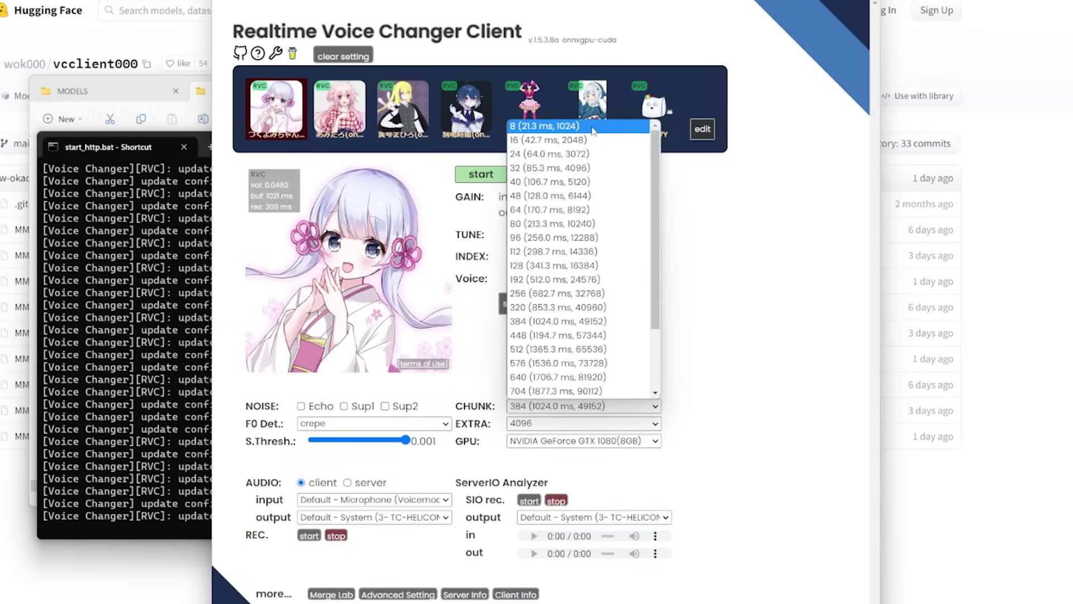
{"action": "left_click", "coordinate": [593, 128]}
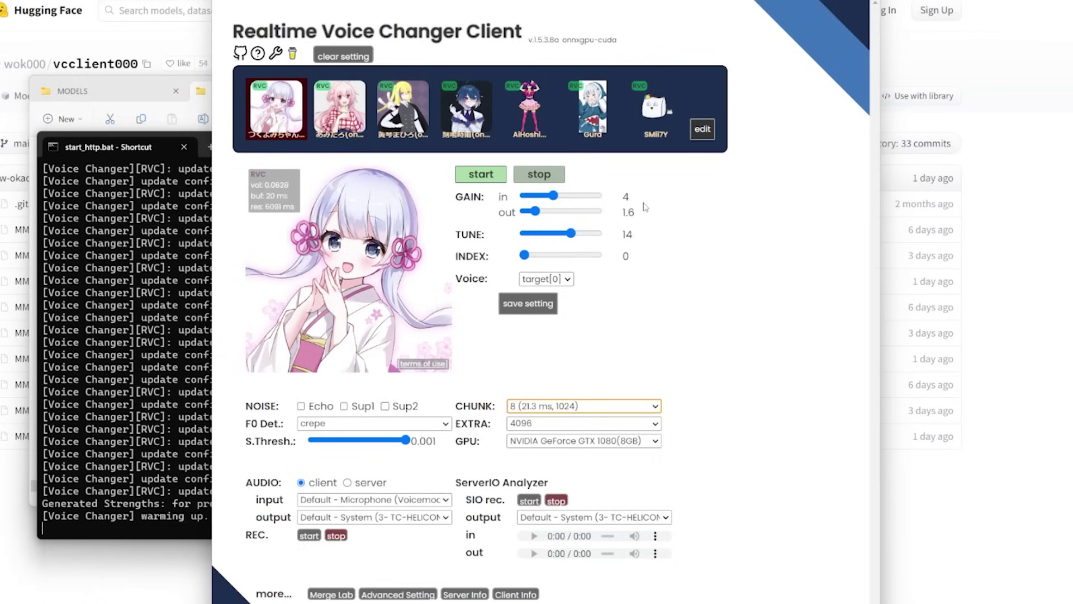
{"action": "left_click", "coordinate": [503, 431]}
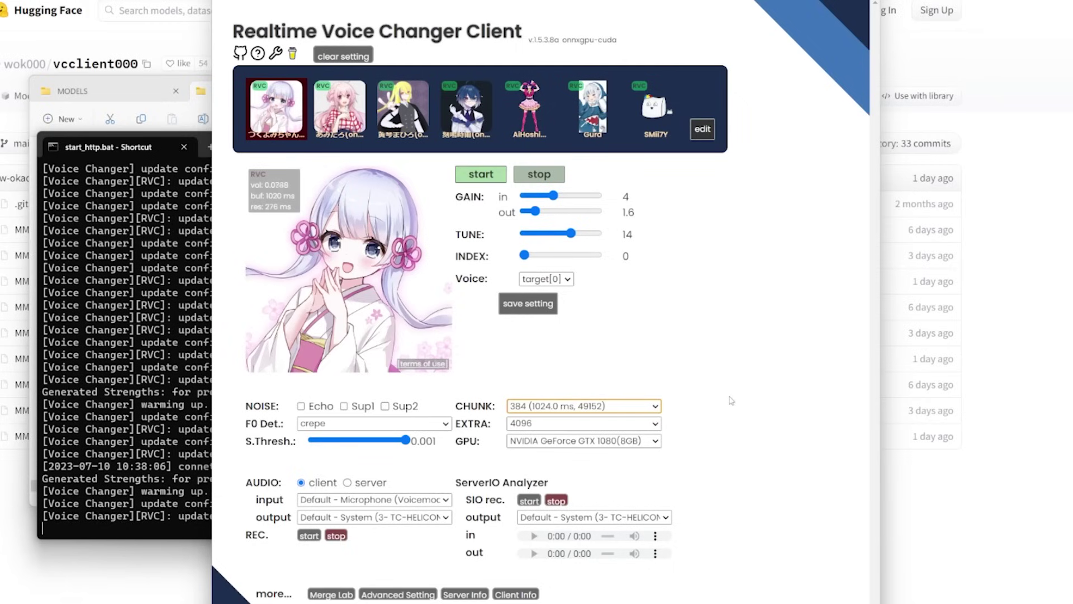
{"action": "left_click", "coordinate": [652, 408]}
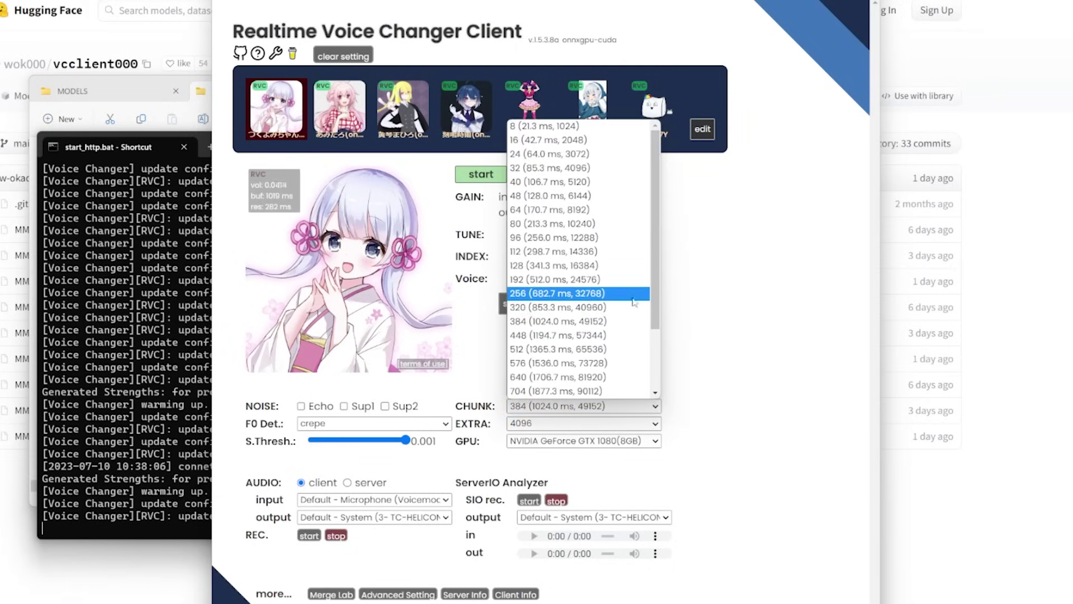
{"action": "scroll", "coordinate": [634, 302], "scroll_direction": "down", "scroll_amount": 3}
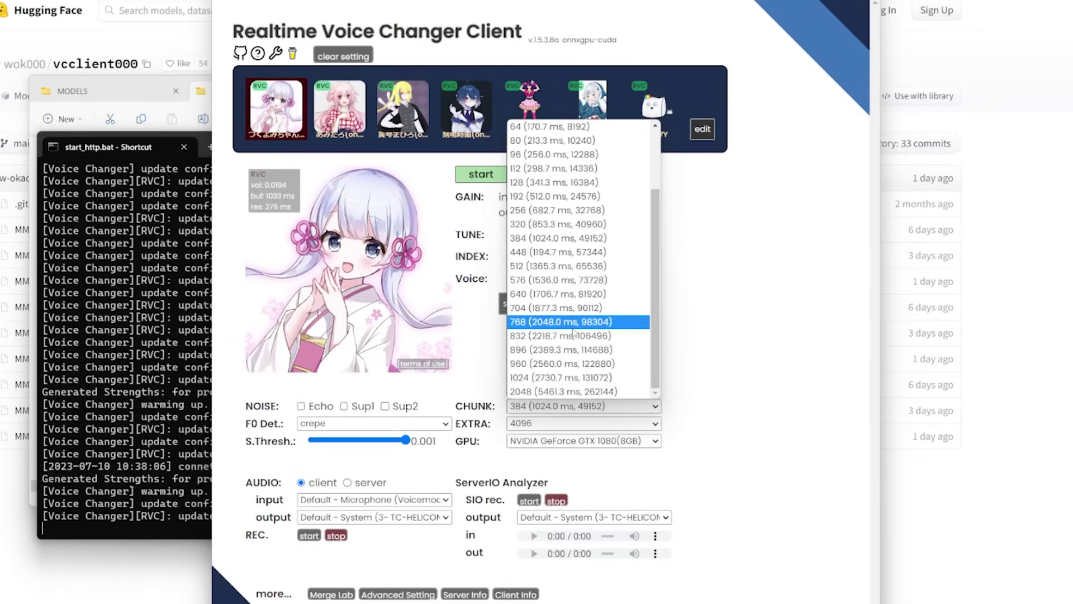
- Set EXTRA to 131072 for the voice conversion
{"action": "left_click", "coordinate": [653, 425]}
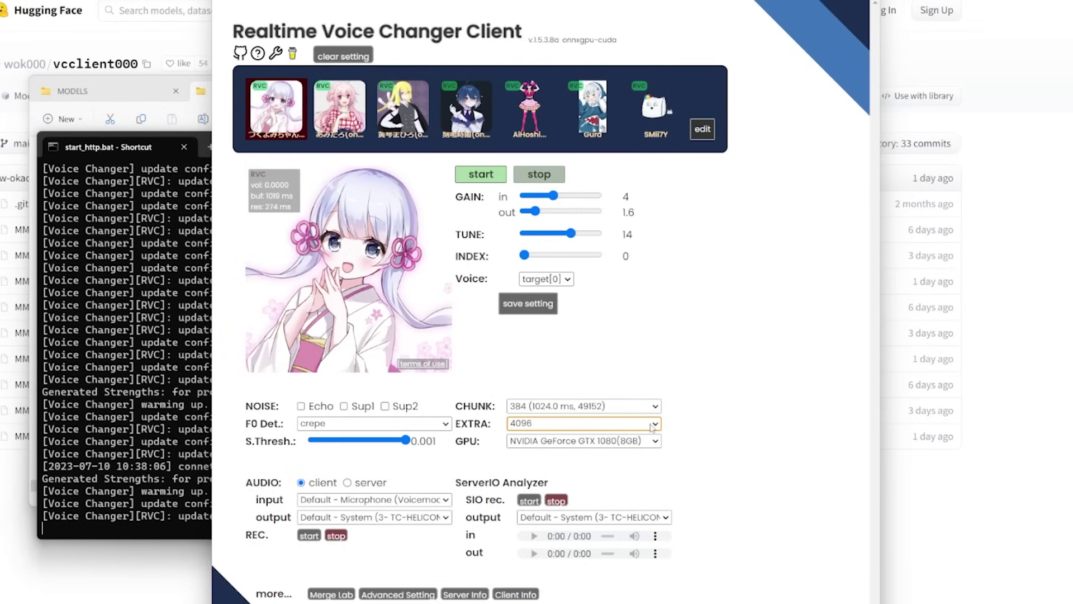
{"action": "left_click", "coordinate": [653, 425]}
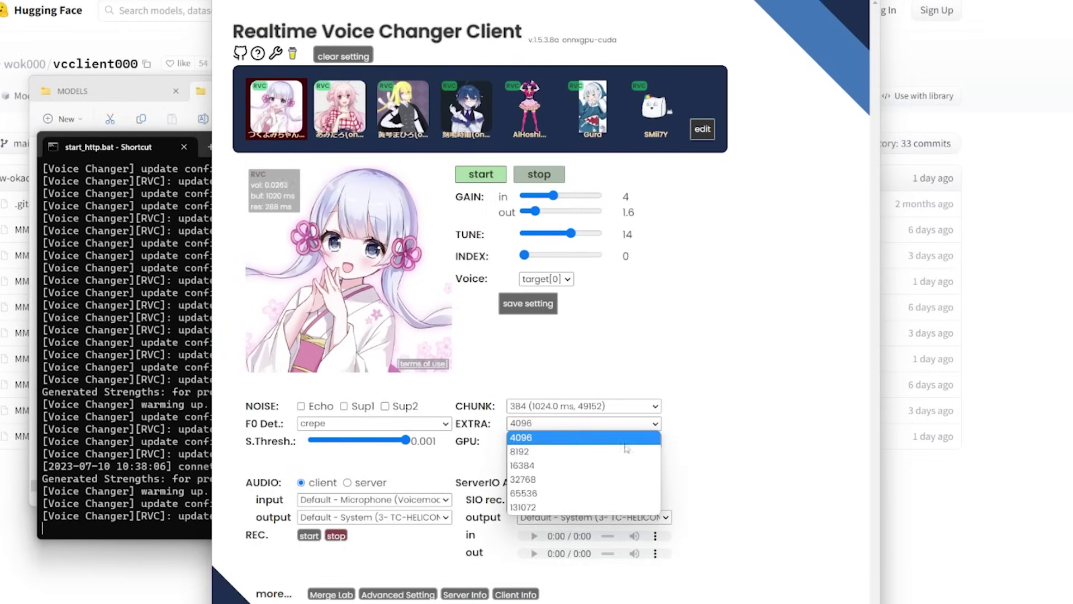
{"action": "left_click", "coordinate": [570, 508]}
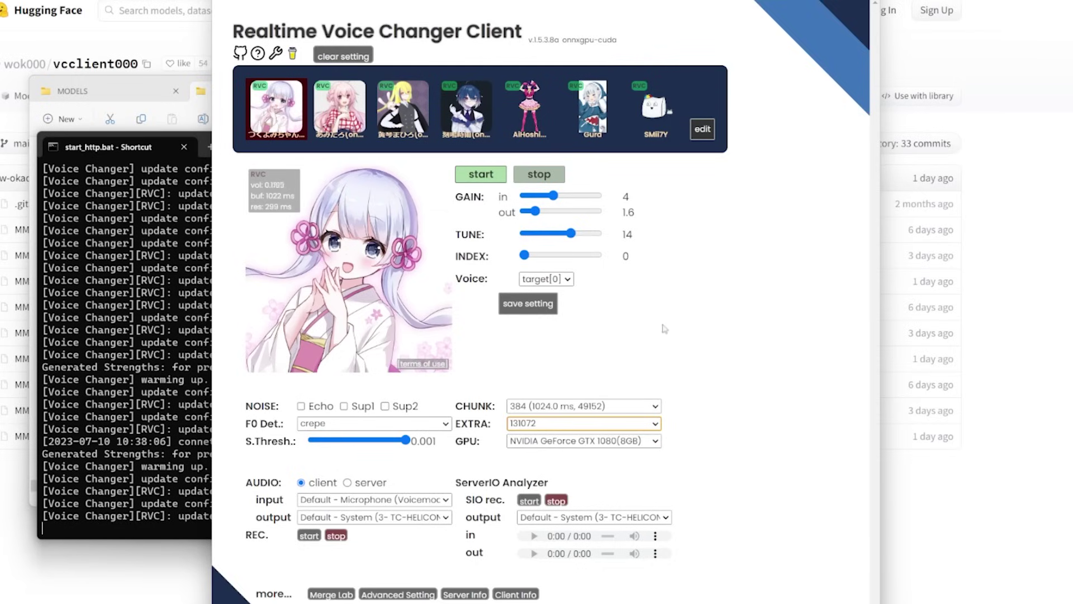
- Choose NVIDIA GeForce GTX 1080(8GB) as the GPU and set CHUNK to 640 (1706.7 ms, 81920)
{"action": "left_click", "coordinate": [546, 445]}
{"action": "left_click", "coordinate": [546, 457]}
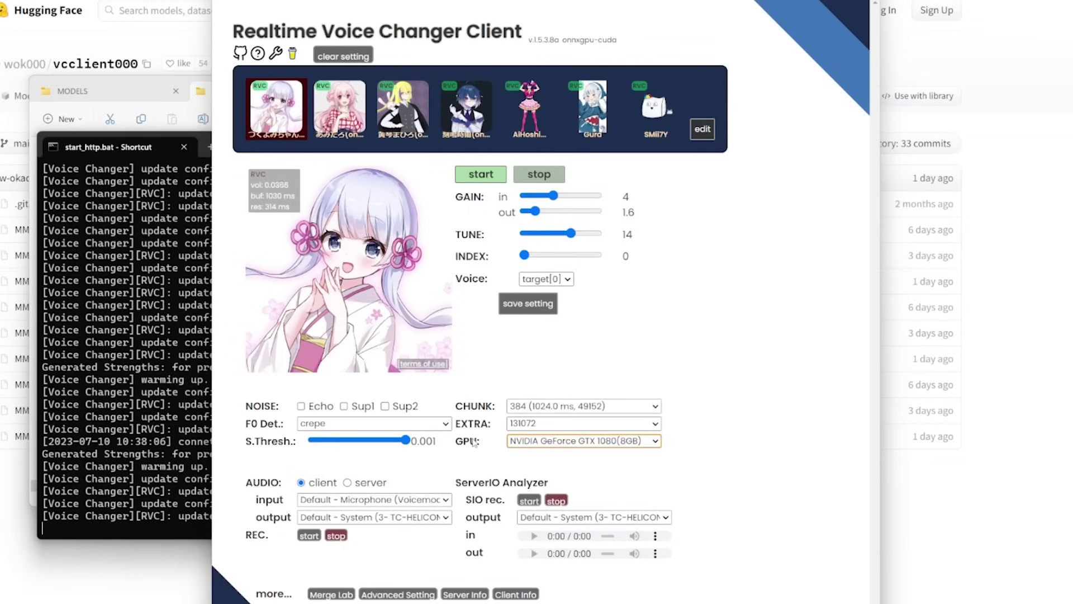
{"action": "left_click", "coordinate": [527, 445]}
{"action": "left_click", "coordinate": [750, 450]}
{"action": "left_click", "coordinate": [582, 406]}
{"action": "left_click", "coordinate": [520, 423]}
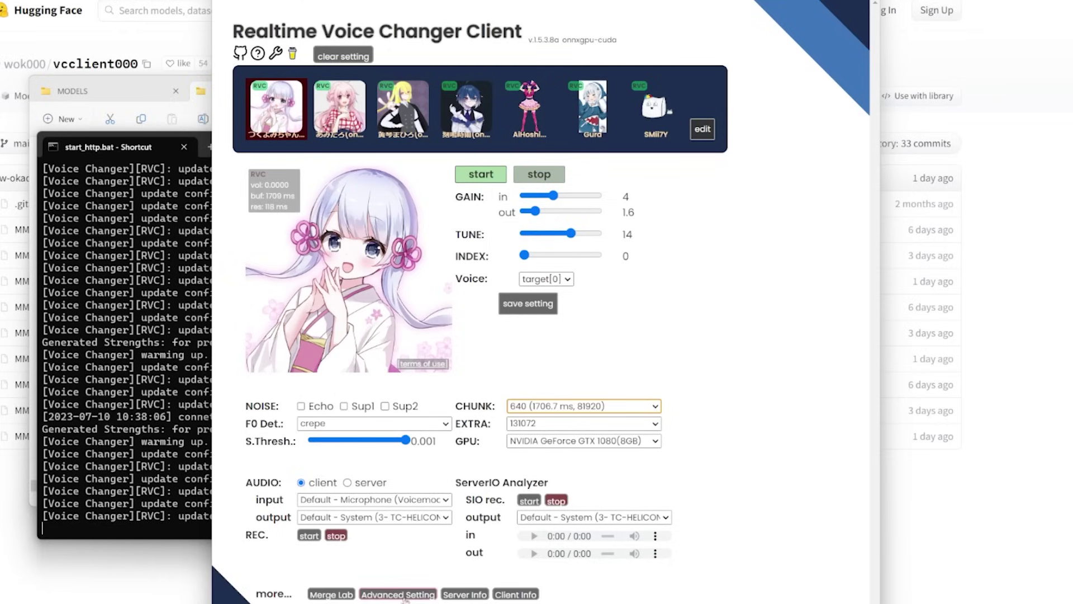
- Try the S.Thresh value at 0 and return it to 0.001
{"action": "left_click", "coordinate": [402, 443]}
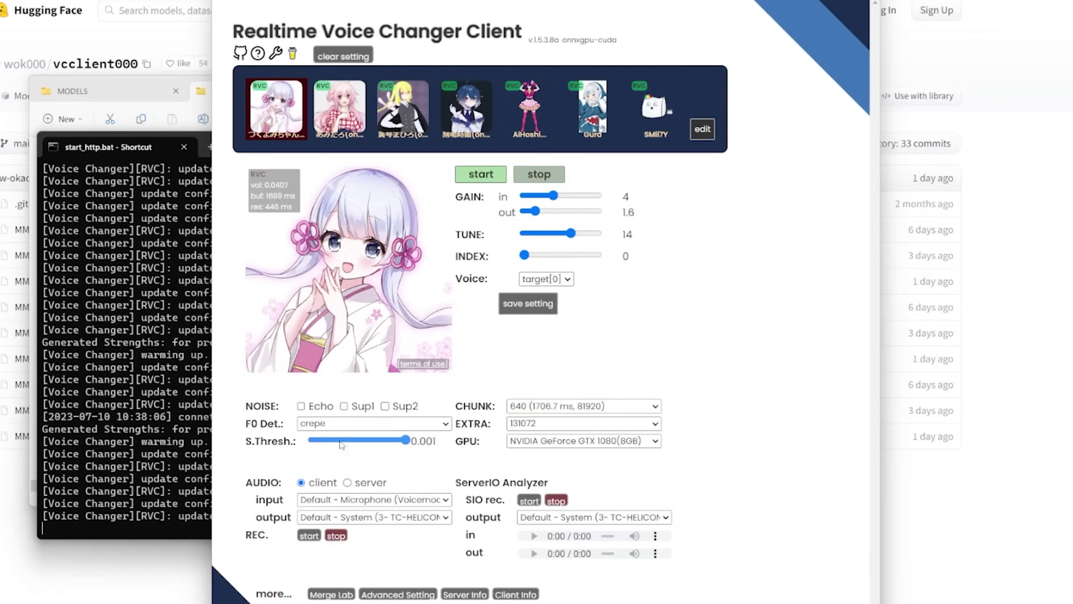
{"action": "key", "text": "Home"}
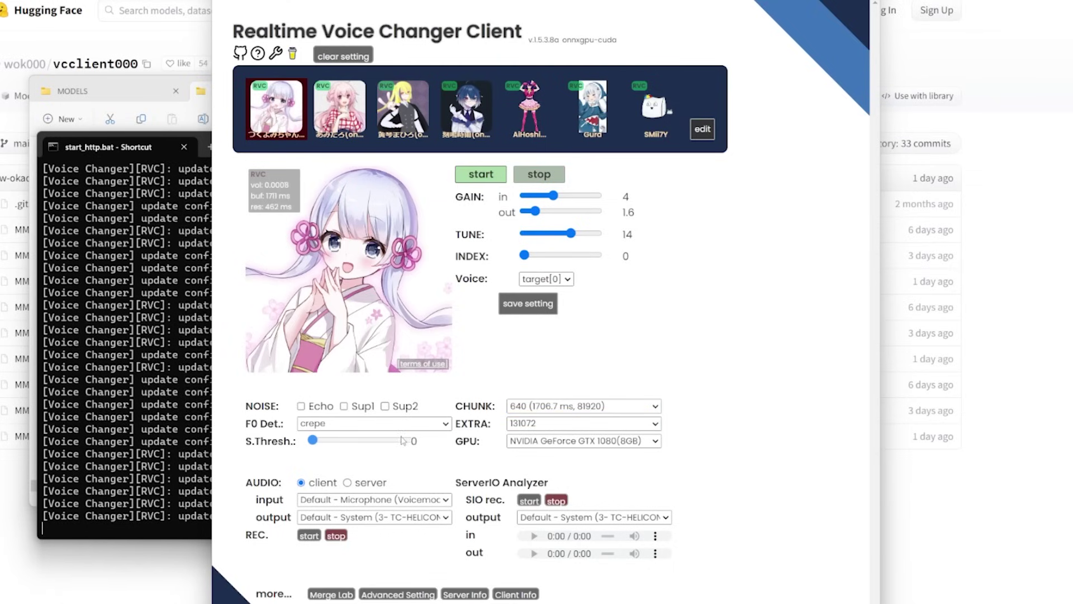
{"action": "left_click", "coordinate": [403, 441]}
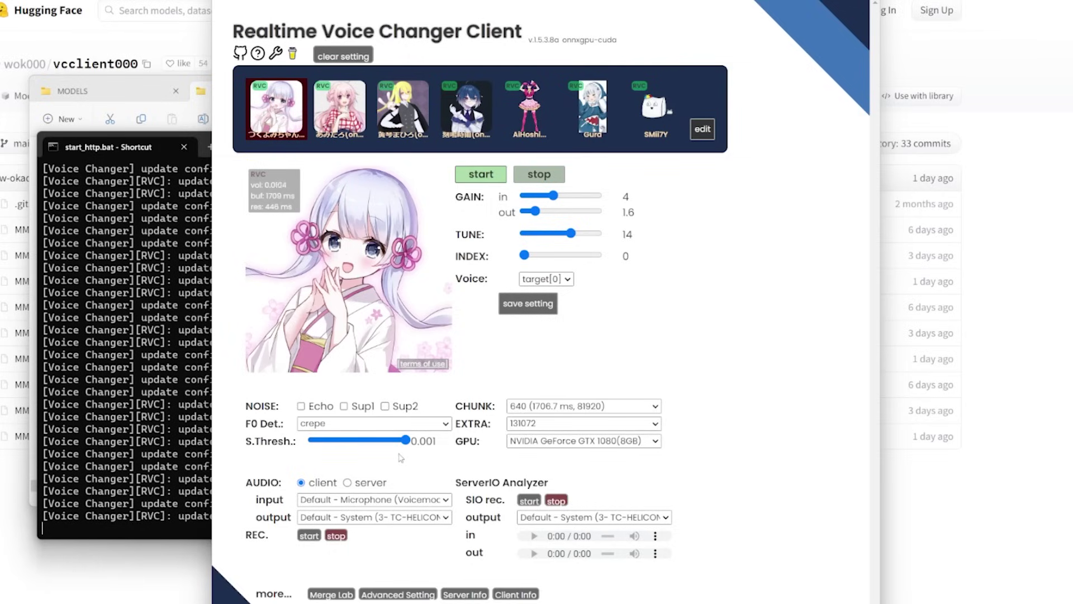
- Open the advanced settings and set the Crossfade overlap to 4096
{"action": "left_click", "coordinate": [399, 595]}
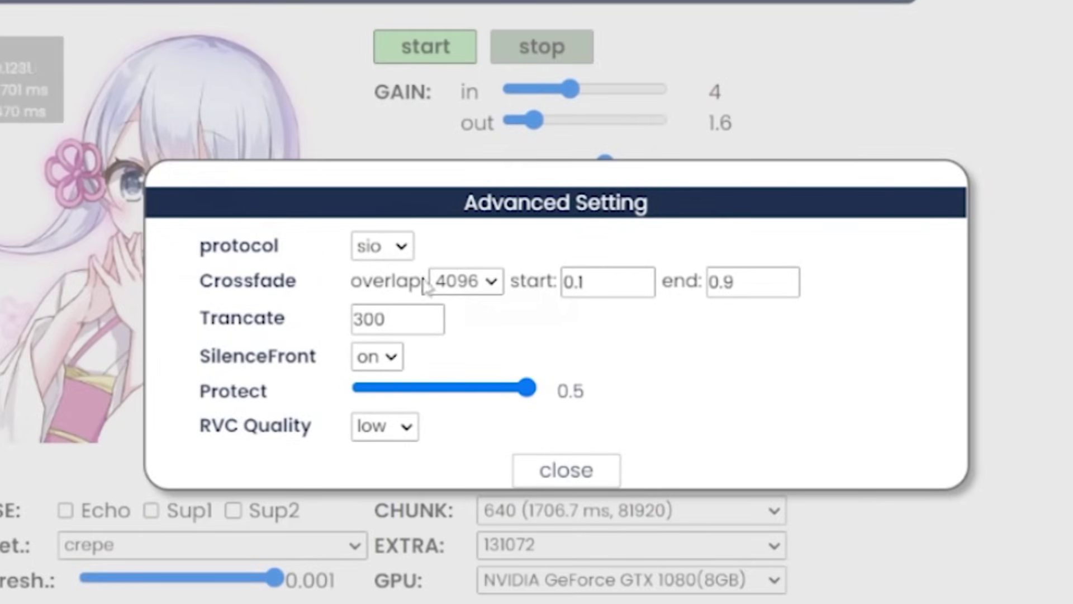
{"action": "left_click", "coordinate": [489, 286]}
{"action": "left_click", "coordinate": [488, 284]}
{"action": "left_click", "coordinate": [487, 281]}
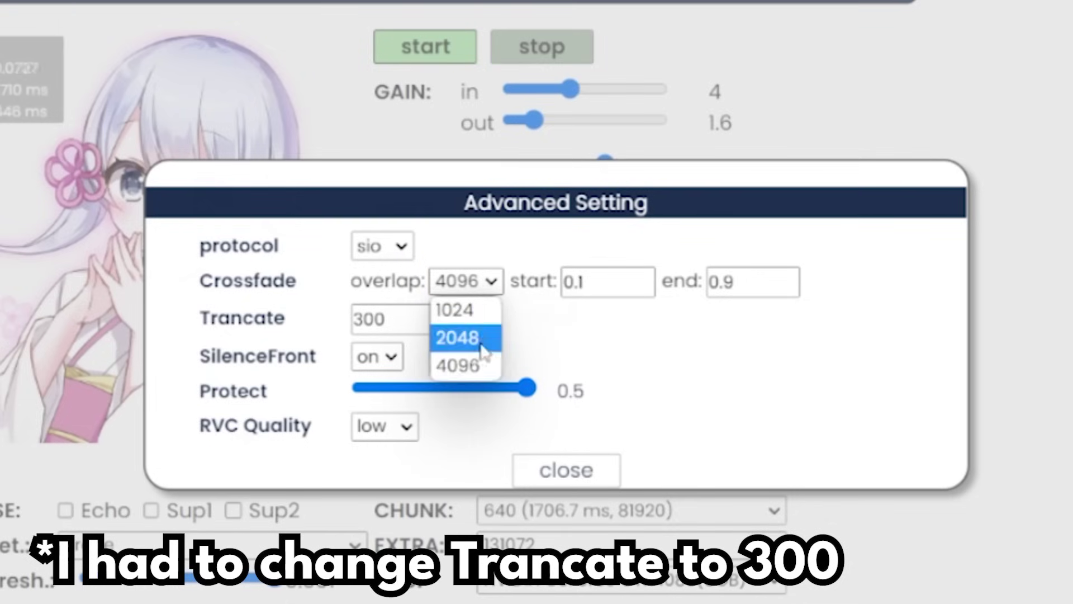
{"action": "left_click", "coordinate": [472, 366]}
- Examine the Trancate value and the remaining options in the advanced settings
{"action": "double_click", "coordinate": [409, 318]}
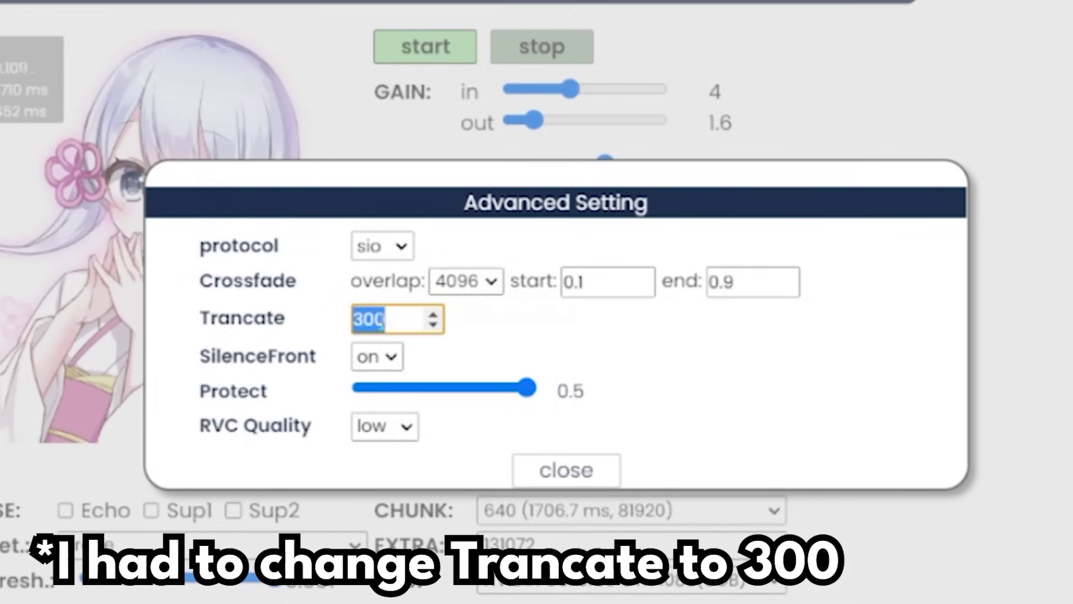
{"action": "left_click", "coordinate": [407, 326]}
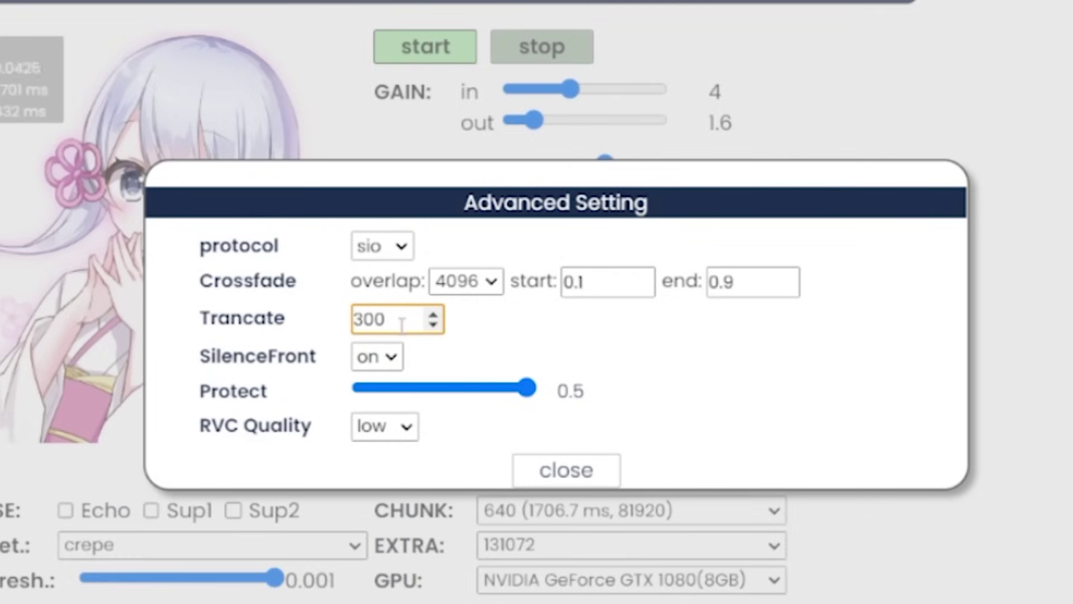
{"action": "double_click", "coordinate": [407, 327]}
{"action": "left_click", "coordinate": [603, 340]}
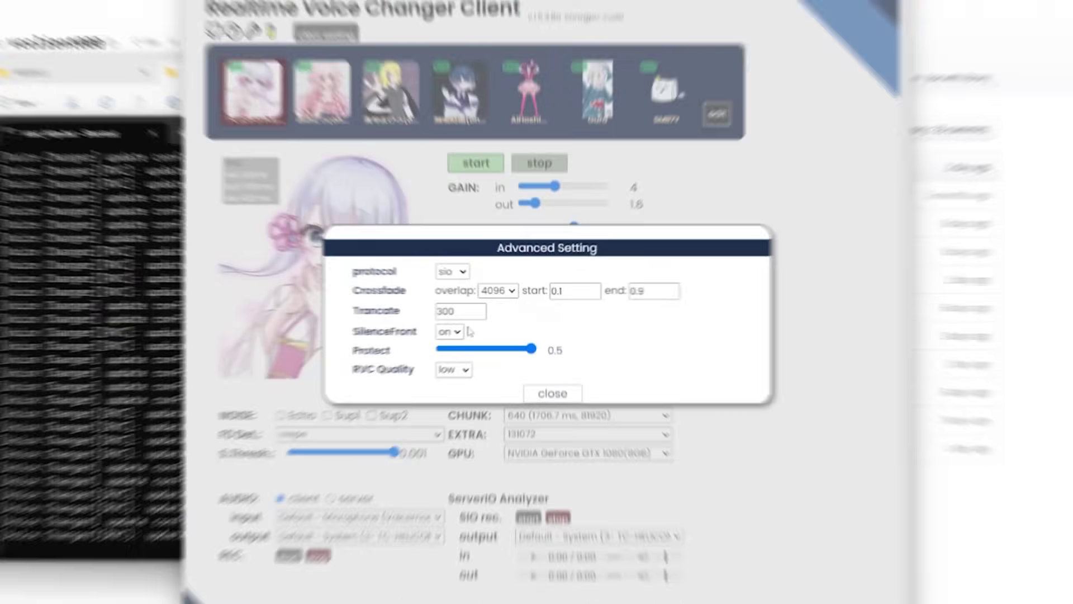
{"action": "left_click_drag", "start_coordinate": [436, 320], "coordinate": [318, 323]}
{"action": "left_click", "coordinate": [548, 353]}
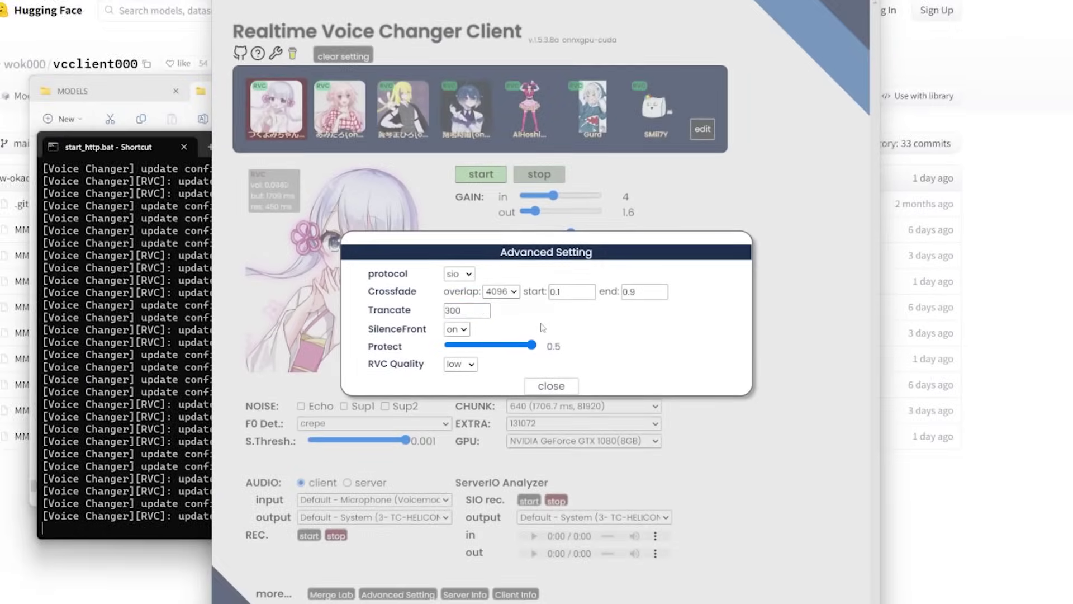
{"action": "left_click", "coordinate": [766, 300]}
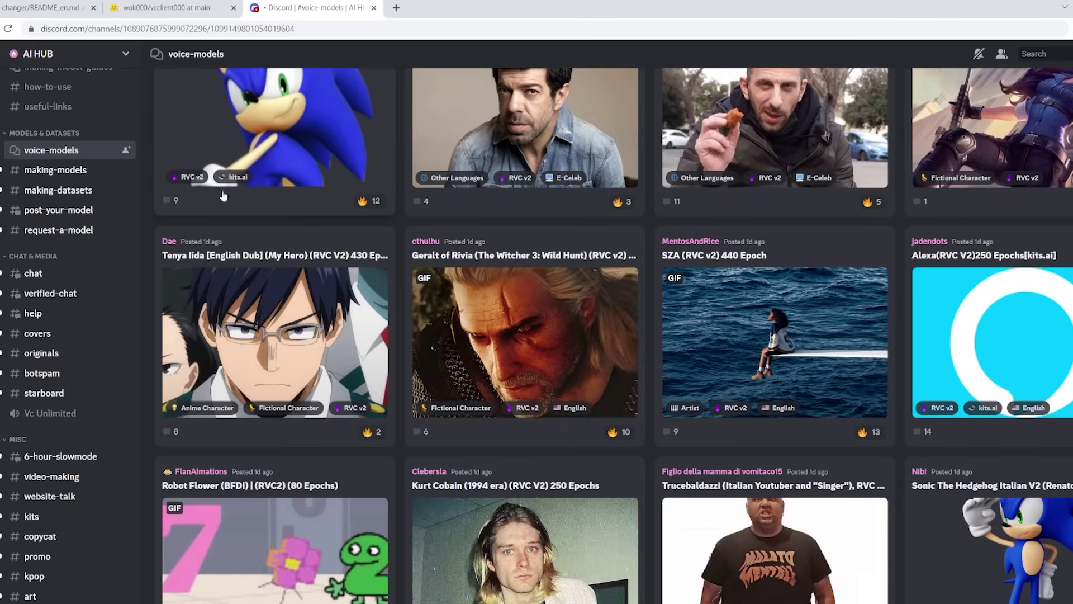
- Look through the channels and the voice model posts in the AI HUB Discord server's voice-models forum
{"action": "scroll", "coordinate": [101, 137], "scroll_direction": "up", "scroll_amount": 6}
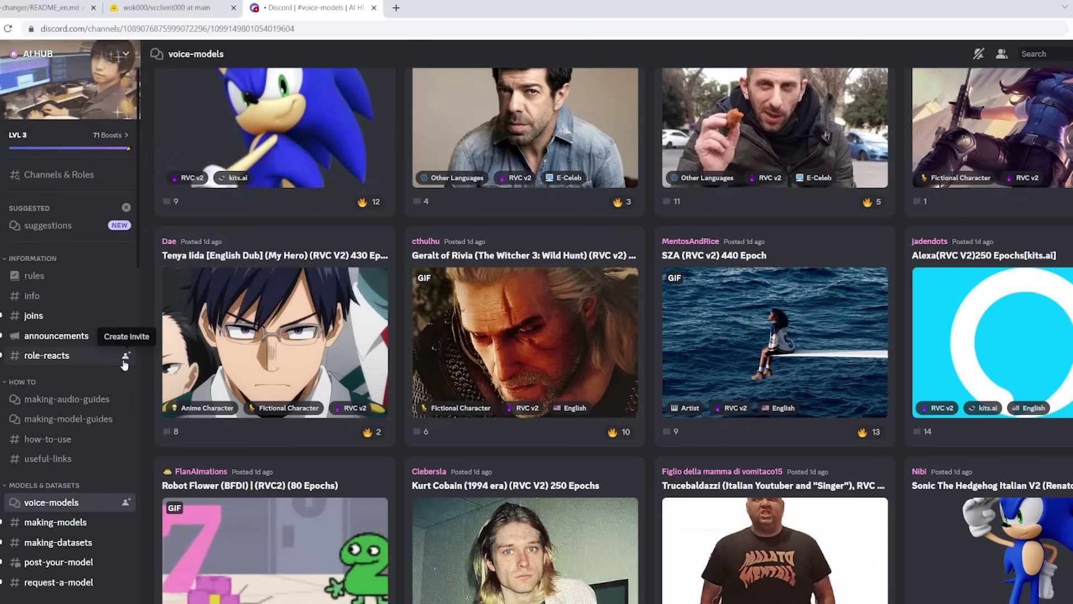
{"action": "scroll", "coordinate": [81, 256], "scroll_direction": "down", "scroll_amount": 1}
{"action": "mouse_move", "coordinate": [38, 391]}
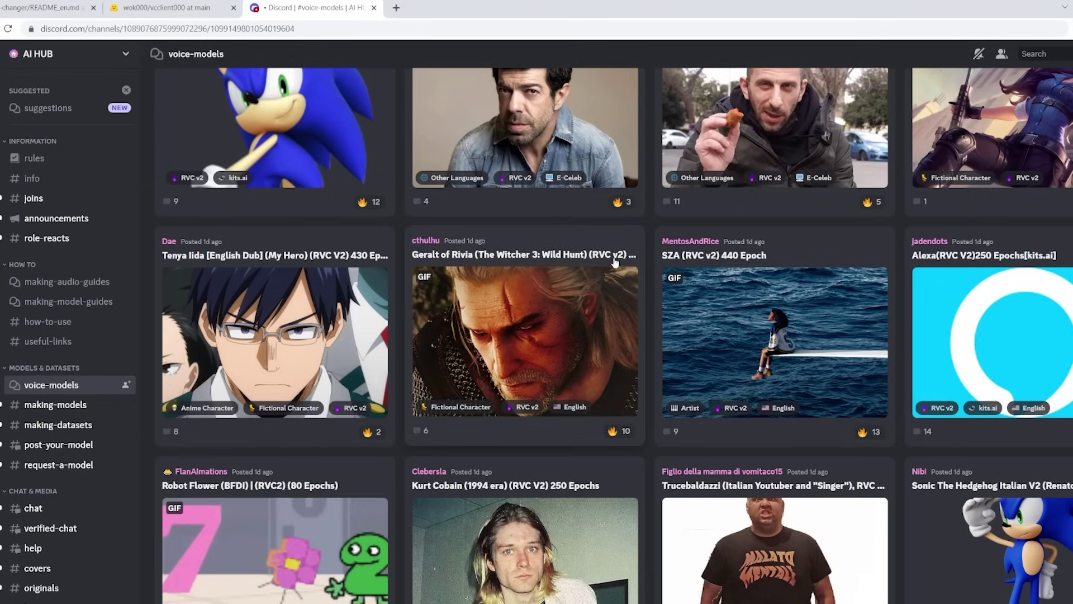
{"action": "scroll", "coordinate": [615, 263], "scroll_direction": "up", "scroll_amount": 15}
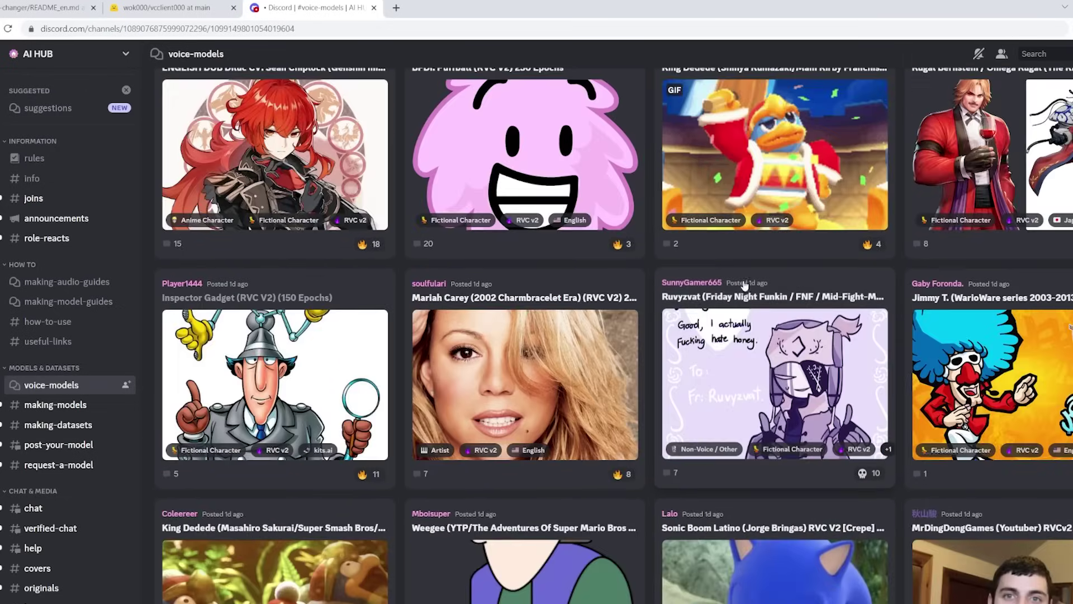
{"action": "scroll", "coordinate": [745, 285], "scroll_direction": "up", "scroll_amount": 15}
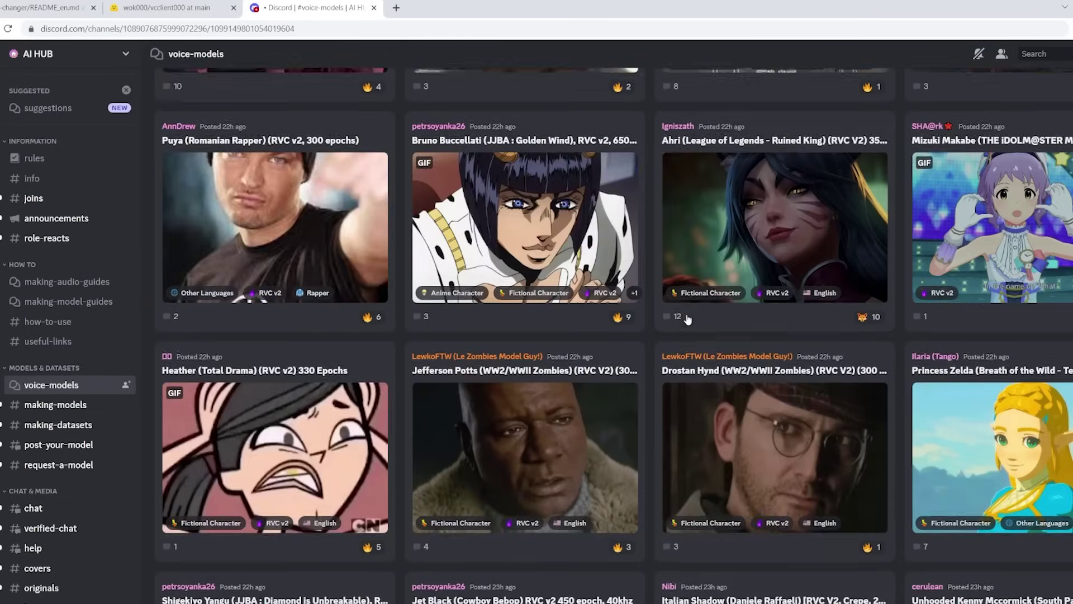
{"action": "scroll", "coordinate": [687, 319], "scroll_direction": "up", "scroll_amount": 15}
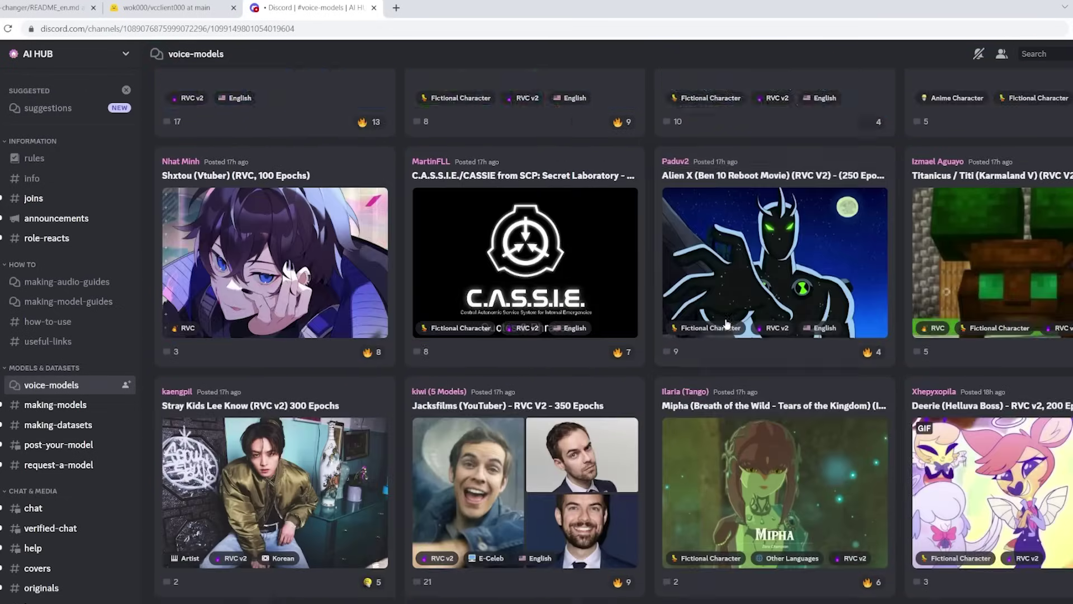
{"action": "scroll", "coordinate": [727, 324], "scroll_direction": "up", "scroll_amount": 15}
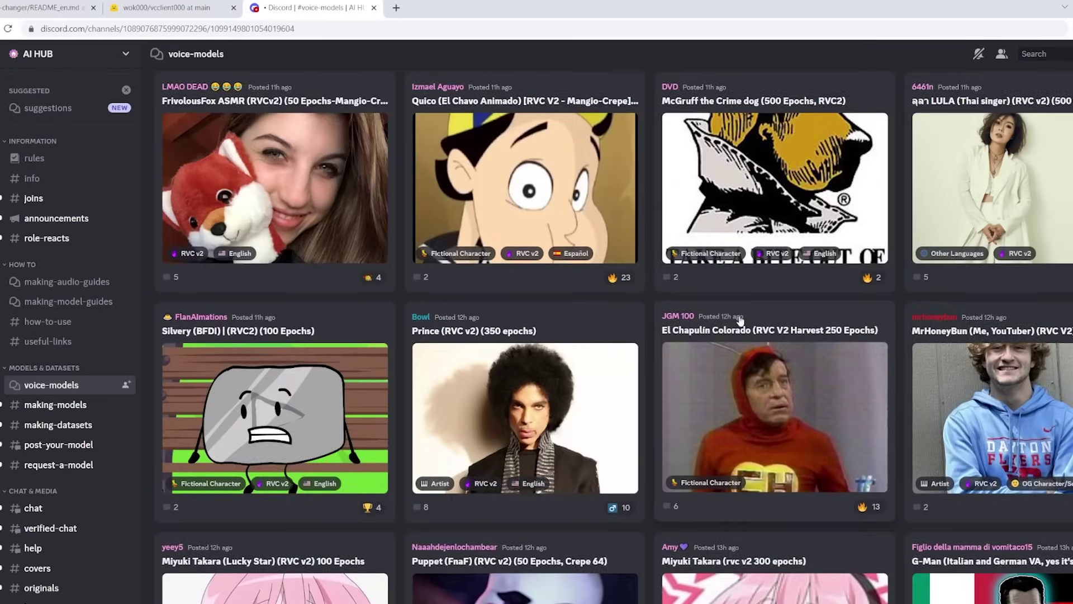
{"action": "scroll", "coordinate": [740, 320], "scroll_direction": "up", "scroll_amount": 15}
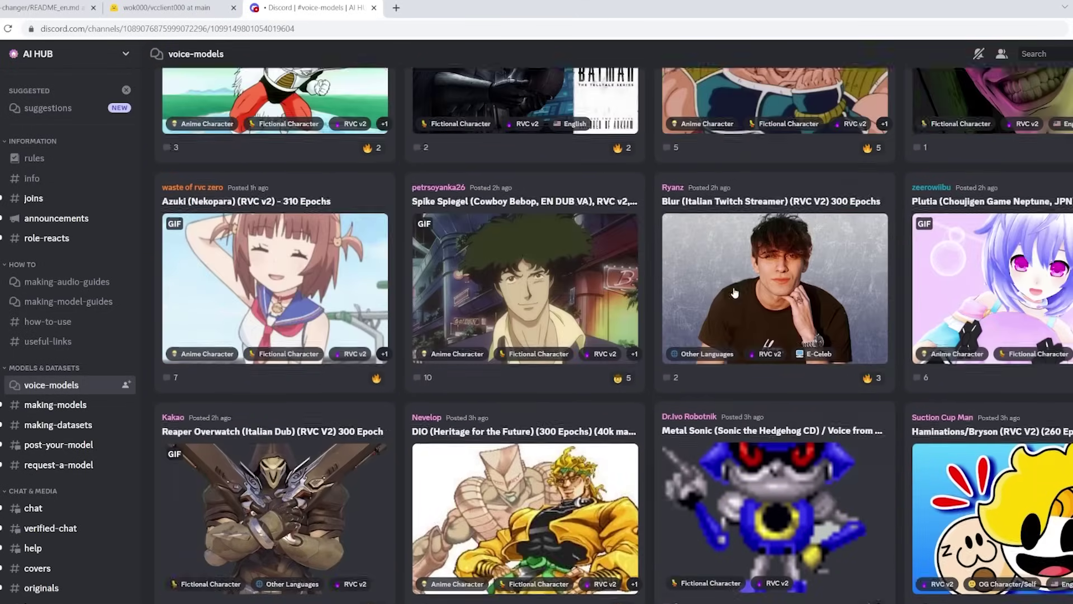
- Search the voice-models forum for "markip" and open the Markiplier (RVC v2) (205 epochs) post
{"action": "scroll", "coordinate": [736, 292], "scroll_direction": "up", "scroll_amount": 10}
{"action": "left_click", "coordinate": [204, 101]}
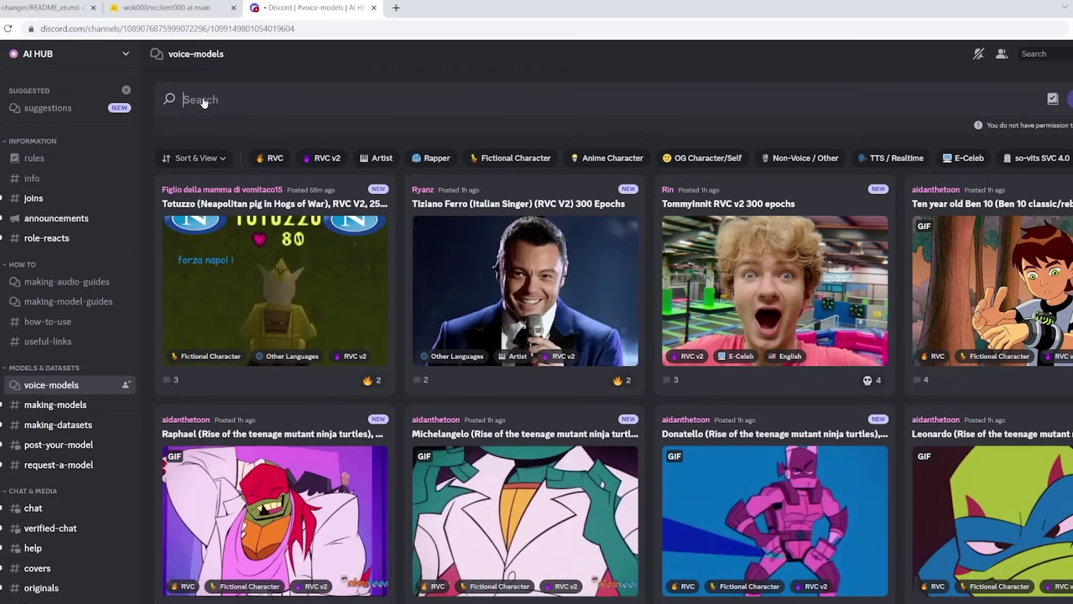
{"action": "type", "text": "mar"}
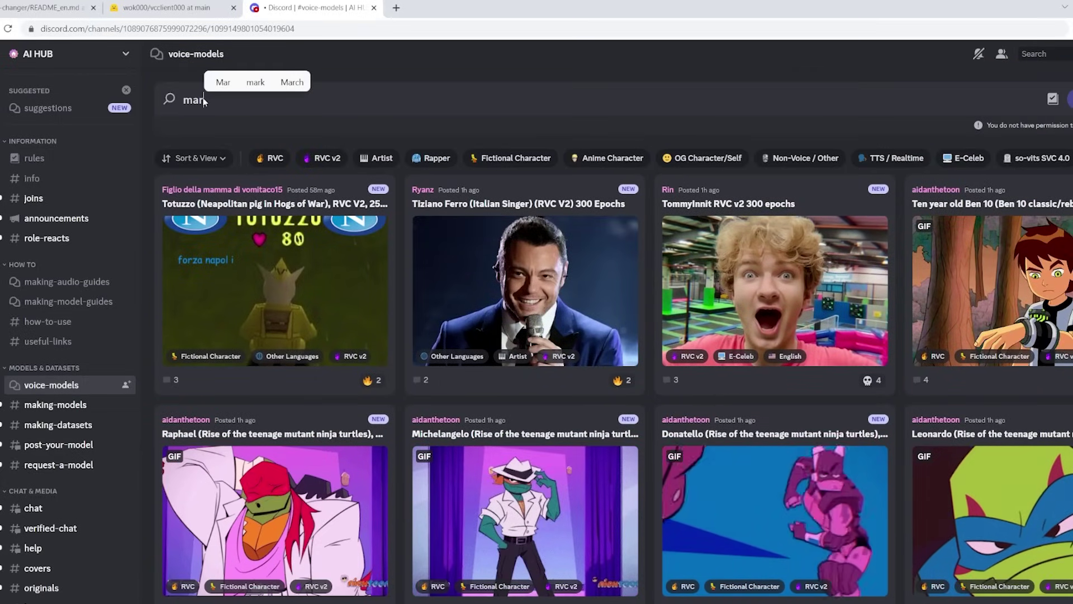
{"action": "type", "text": "kip"}
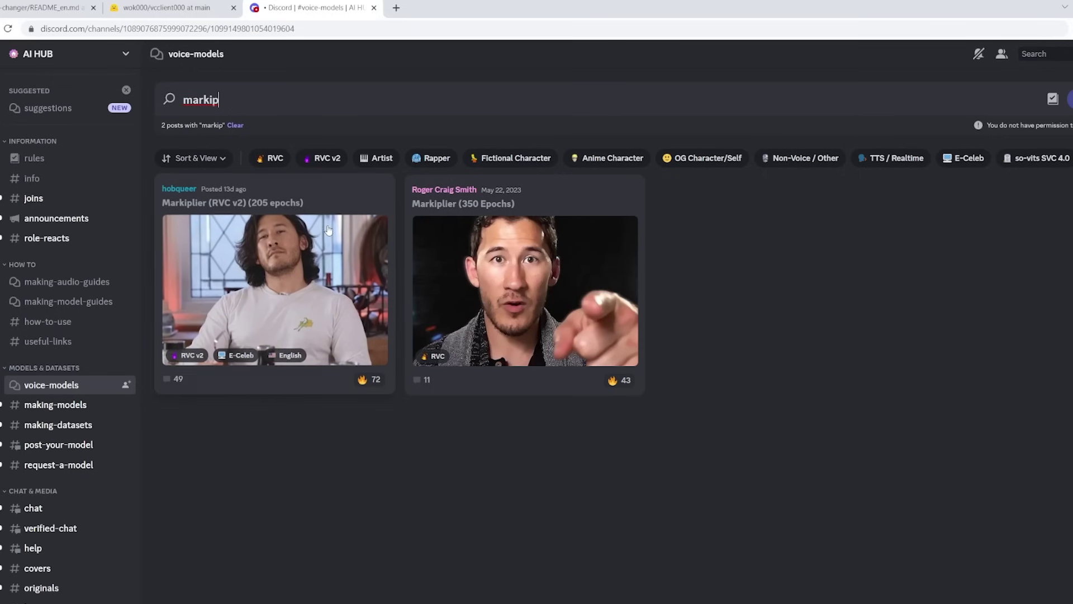
{"action": "left_click", "coordinate": [284, 200]}
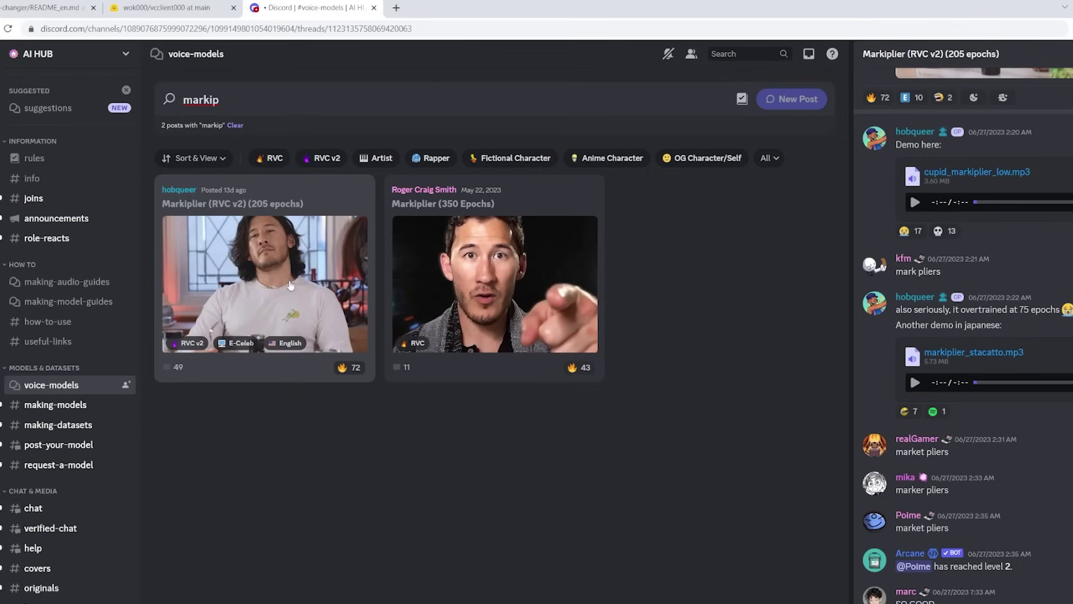
- Open the request-a-model channel and look through the model requests
{"action": "scroll", "coordinate": [79, 351], "scroll_direction": "down", "scroll_amount": 3}
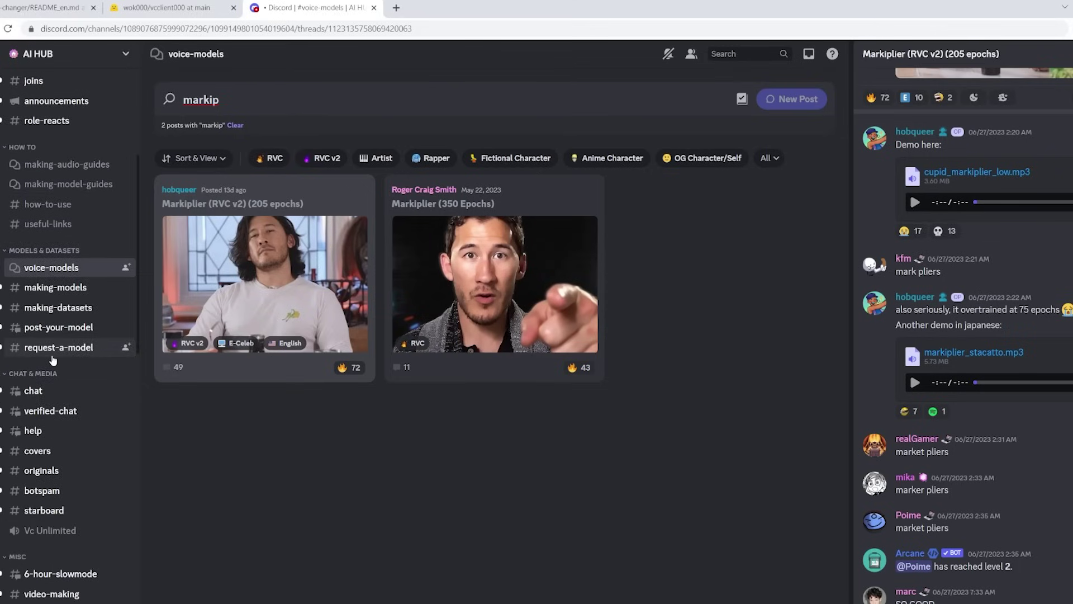
{"action": "left_click", "coordinate": [53, 357]}
{"action": "scroll", "coordinate": [360, 262], "scroll_direction": "down", "scroll_amount": 10}
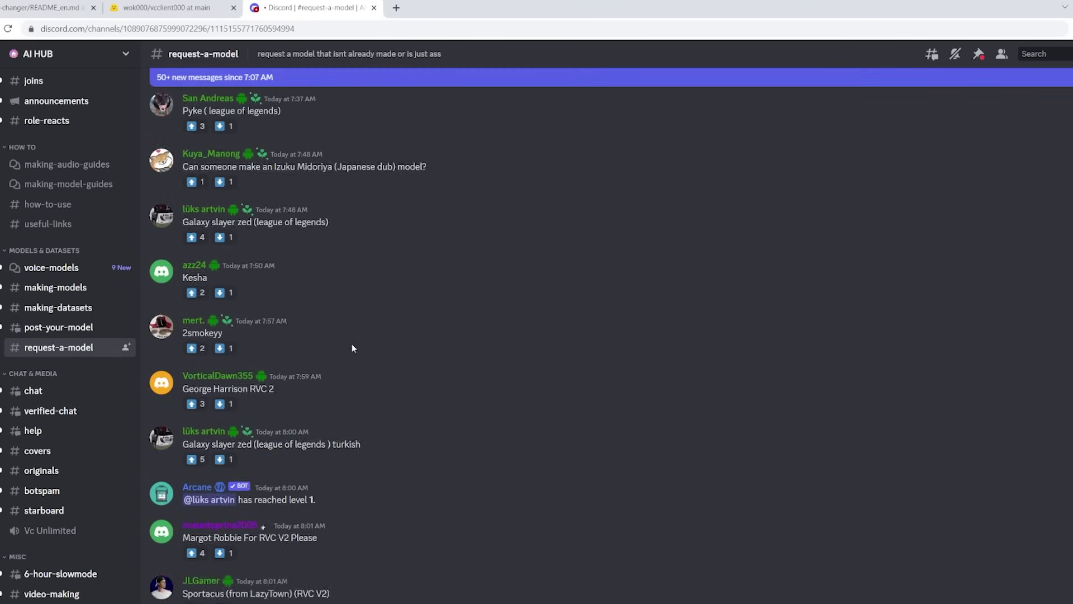
{"action": "scroll", "coordinate": [353, 347], "scroll_direction": "down", "scroll_amount": 15}
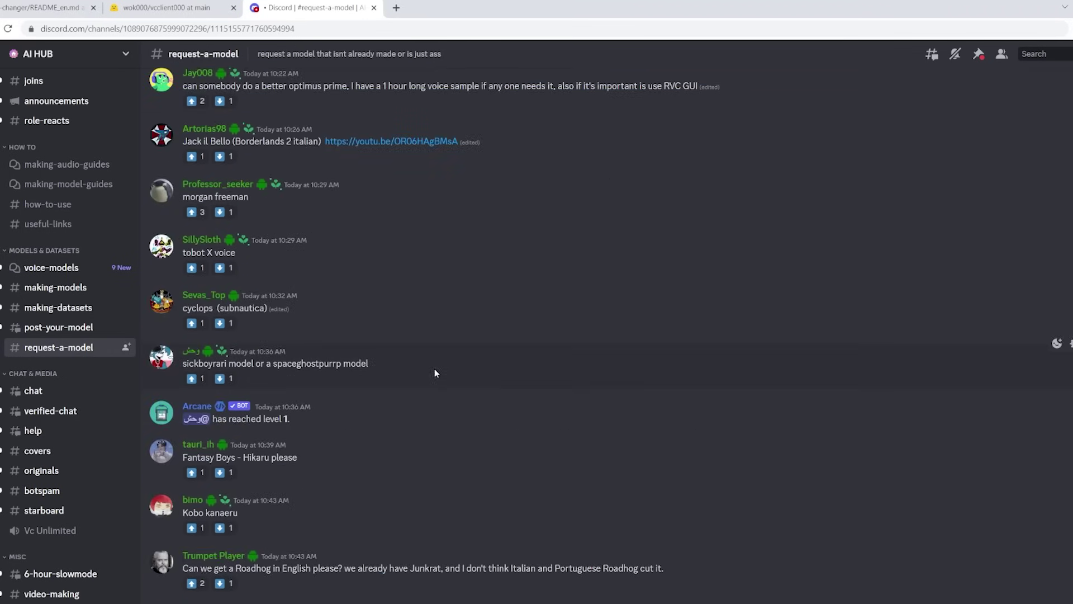
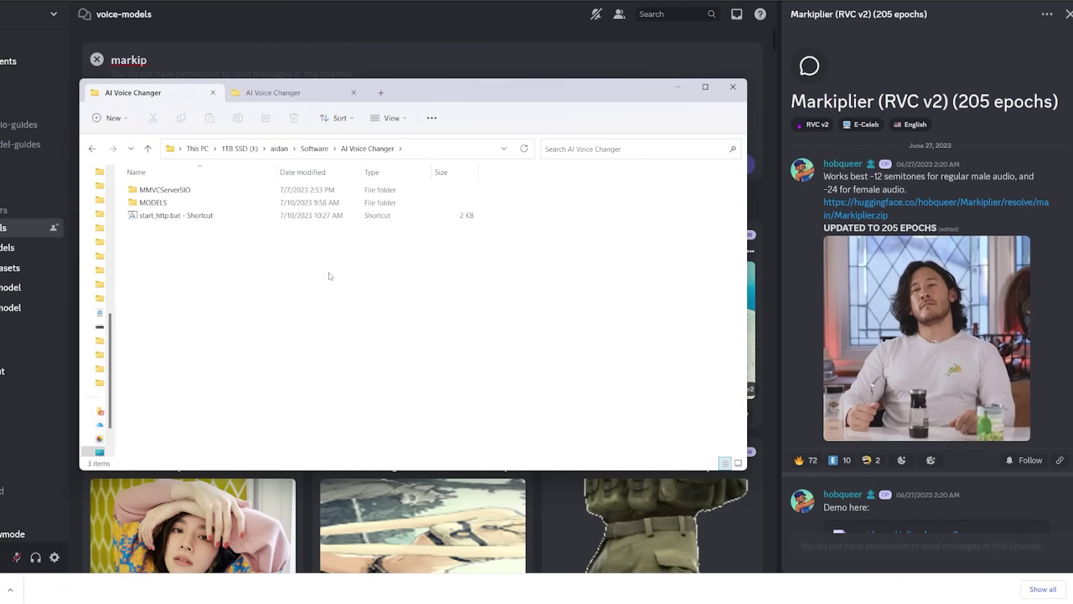
- Place the downloaded Markiplier (1).zip in the AI Voice Changer's MODELS folder and open that folder
{"action": "left_click_drag", "start_coordinate": [11, 589], "coordinate": [184, 202]}
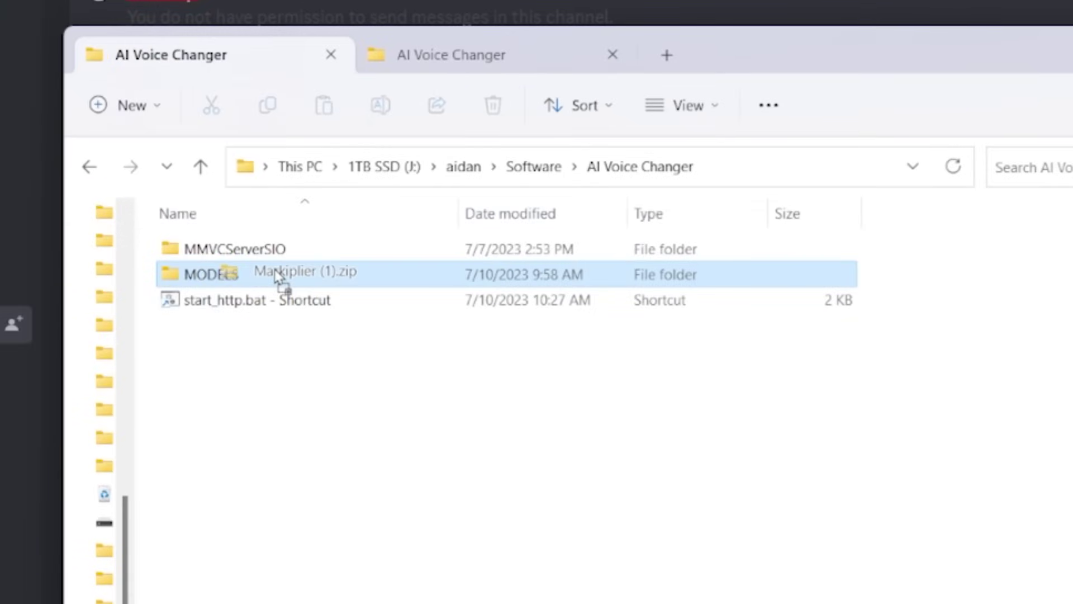
{"action": "left_click_drag", "start_coordinate": [276, 272], "coordinate": [273, 270]}
{"action": "double_click", "coordinate": [268, 274]}
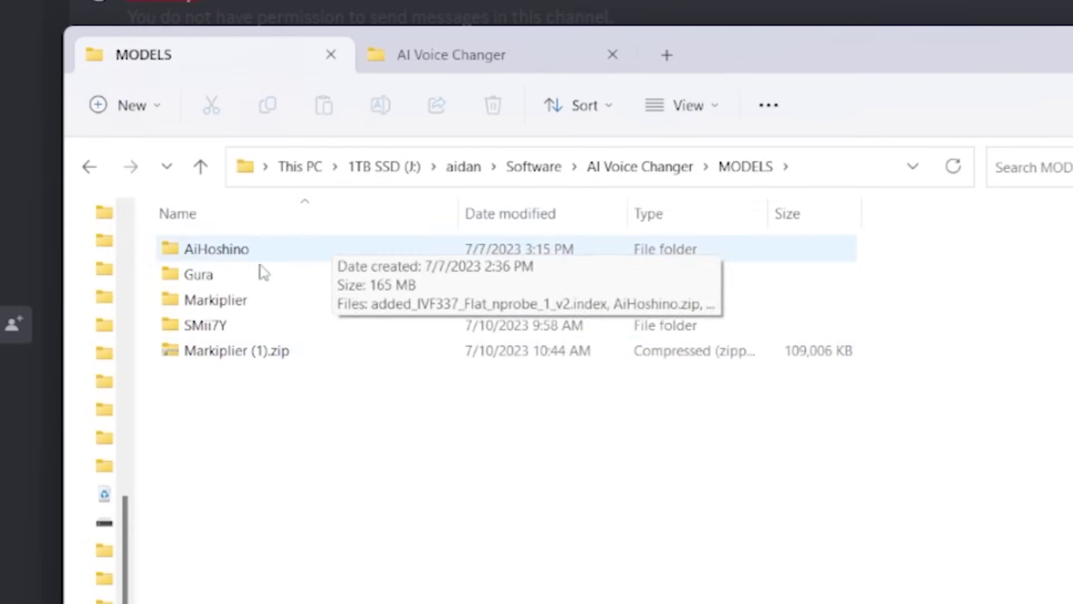
- Delete Markiplier (1).zip and open the existing Markiplier model folder, selecting its JPG image
{"action": "left_click", "coordinate": [231, 359]}
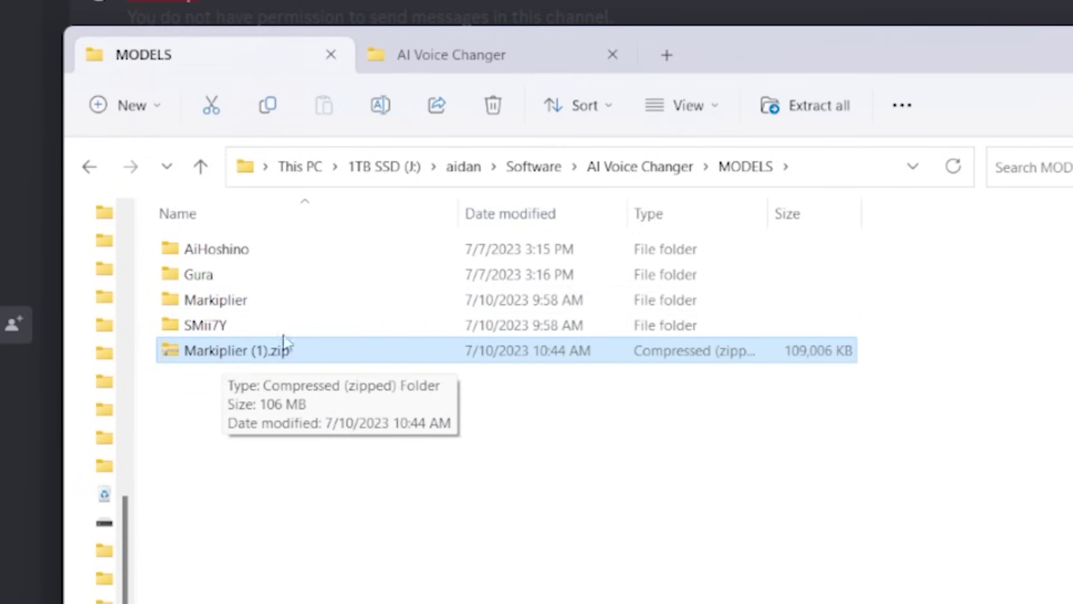
{"action": "left_click", "coordinate": [492, 105]}
{"action": "double_click", "coordinate": [242, 300]}
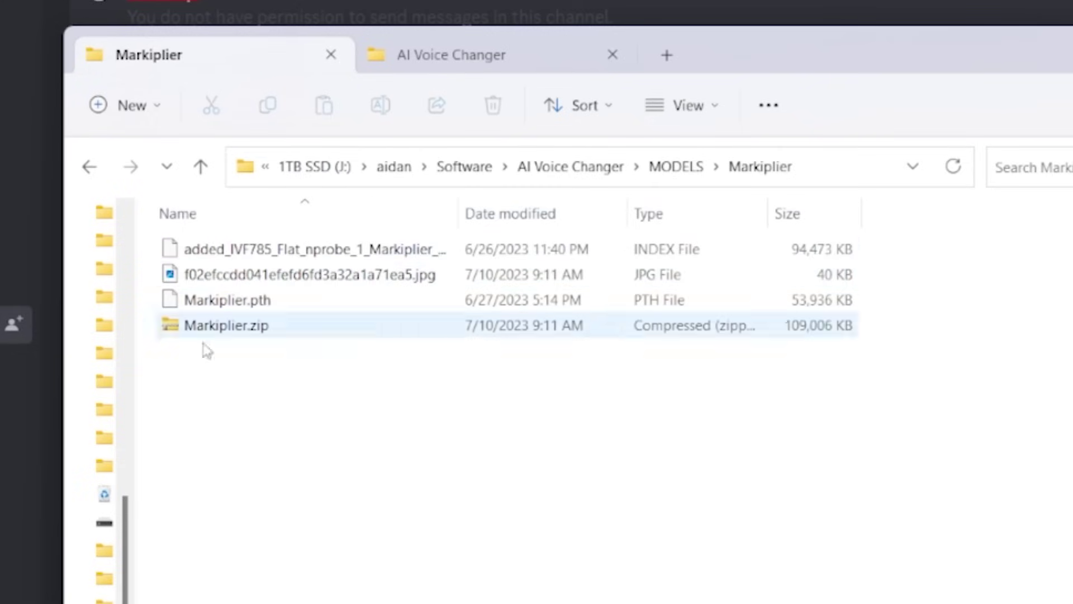
{"action": "left_click", "coordinate": [335, 274]}
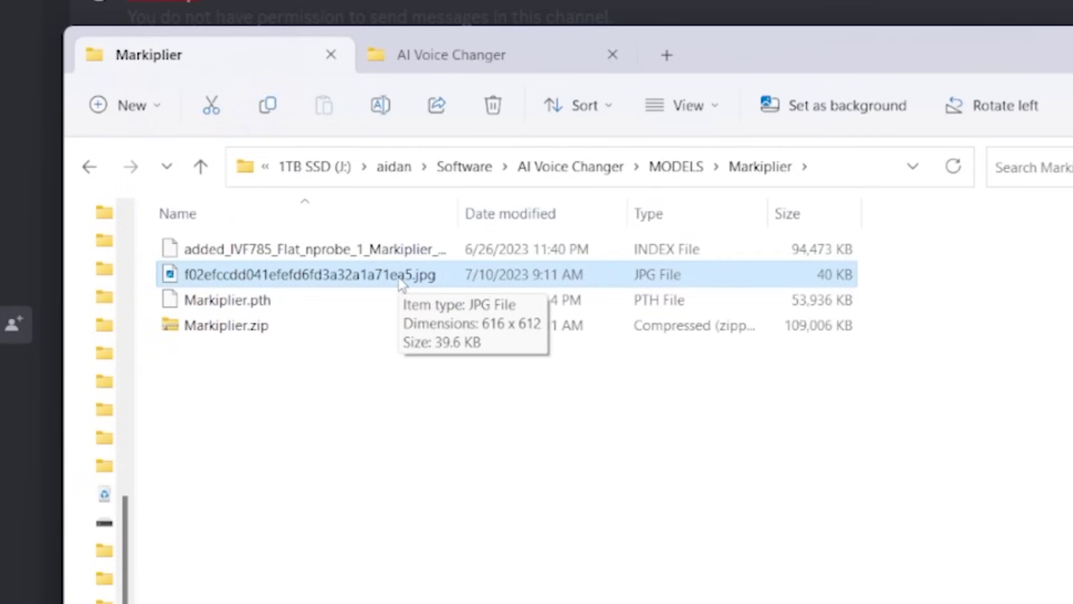
- Delete the JPG in the Markiplier folder and replace it with the picture from the Markiplier (RVC v2) post
{"action": "key", "text": "Delete"}
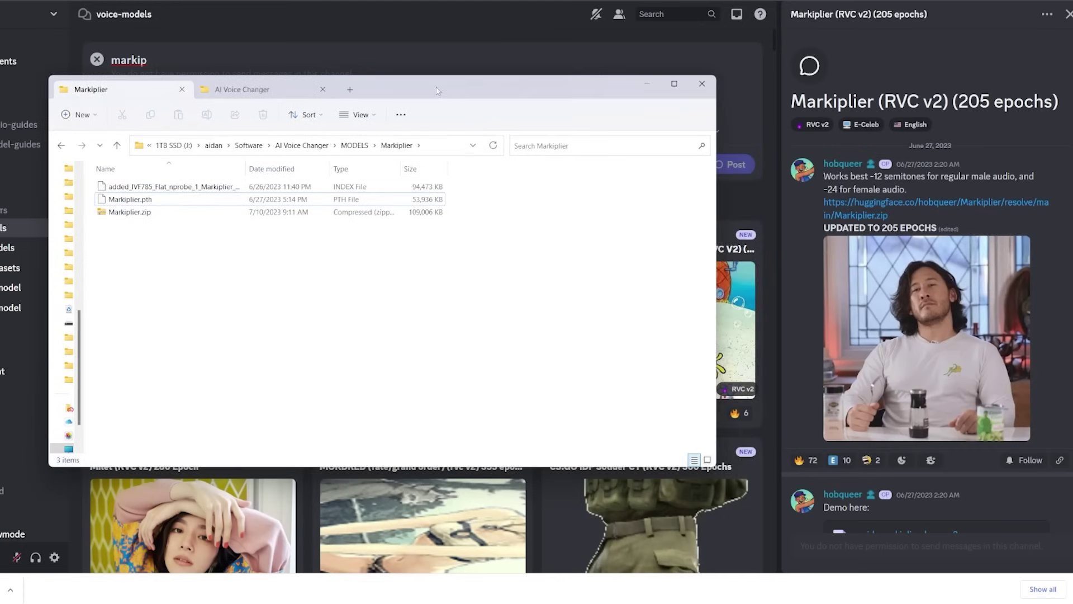
{"action": "left_click", "coordinate": [452, 584]}
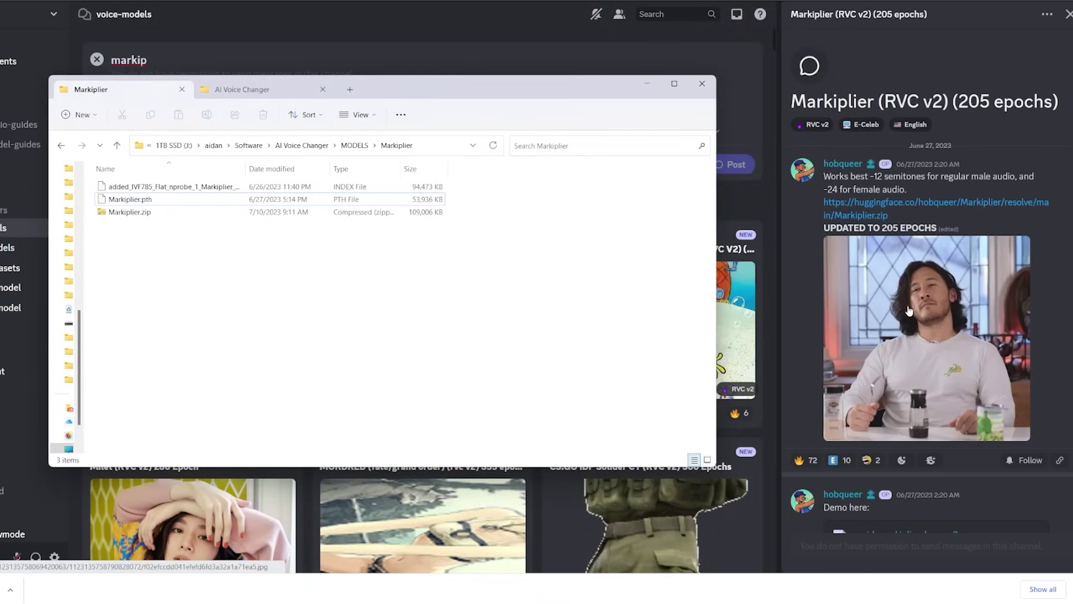
{"action": "left_click", "coordinate": [921, 279]}
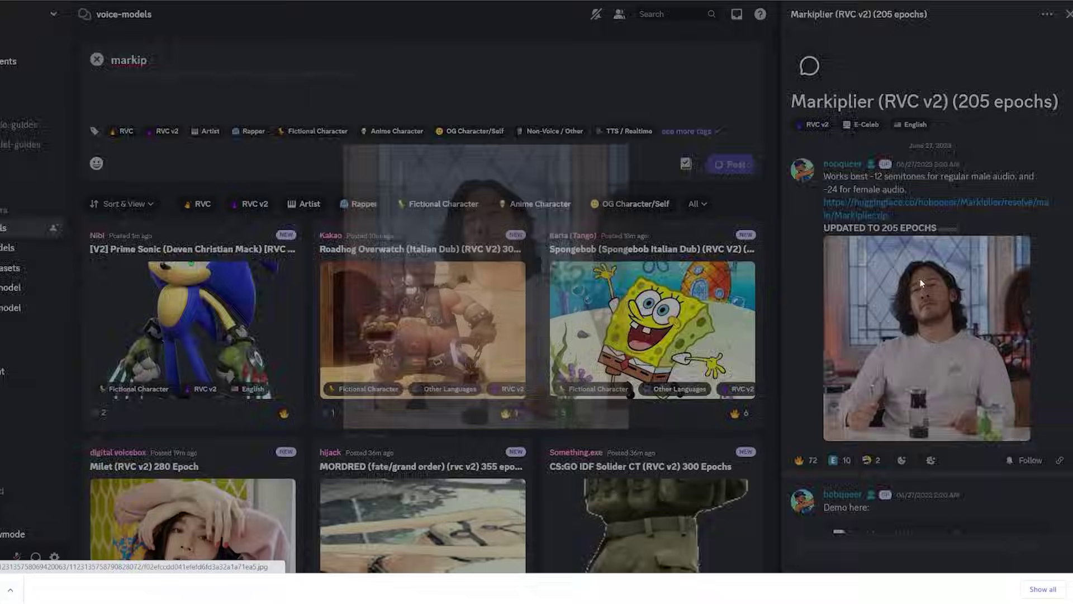
{"action": "left_click_drag", "start_coordinate": [543, 326], "coordinate": [262, 260]}
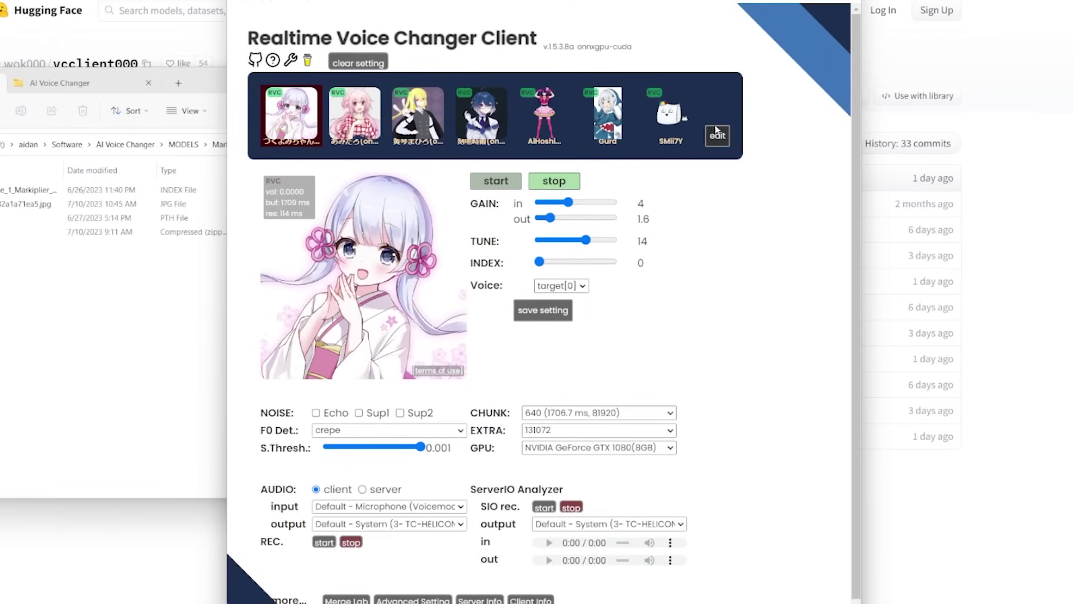
- Open the Realtime Voice Changer Client's model slot configuration and bring up the file uploader for blank slot 7
{"action": "left_click", "coordinate": [717, 135]}
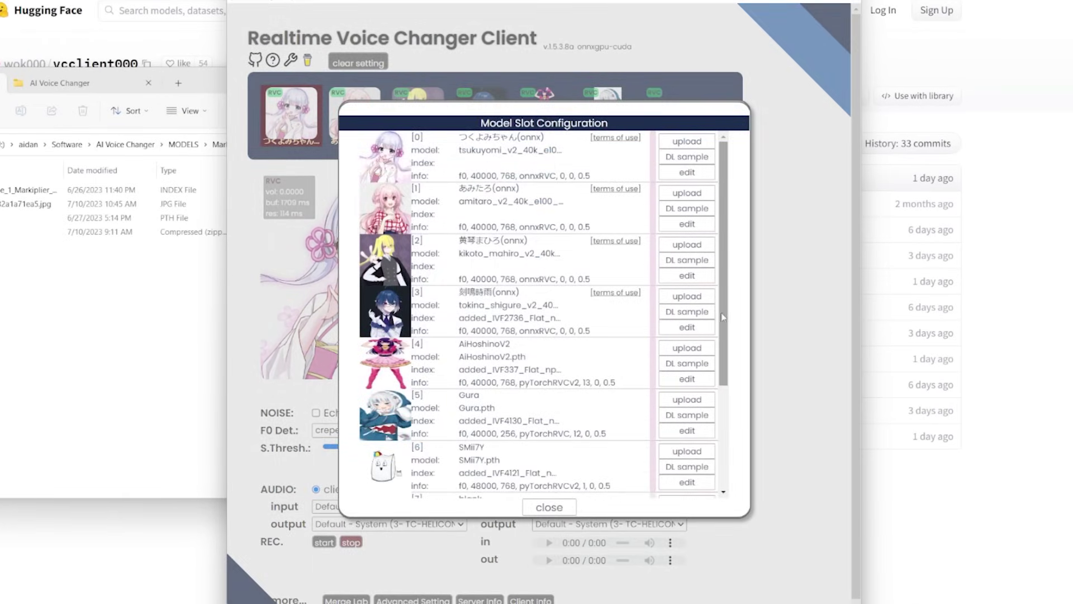
{"action": "scroll", "coordinate": [547, 341], "scroll_direction": "down", "scroll_amount": 3}
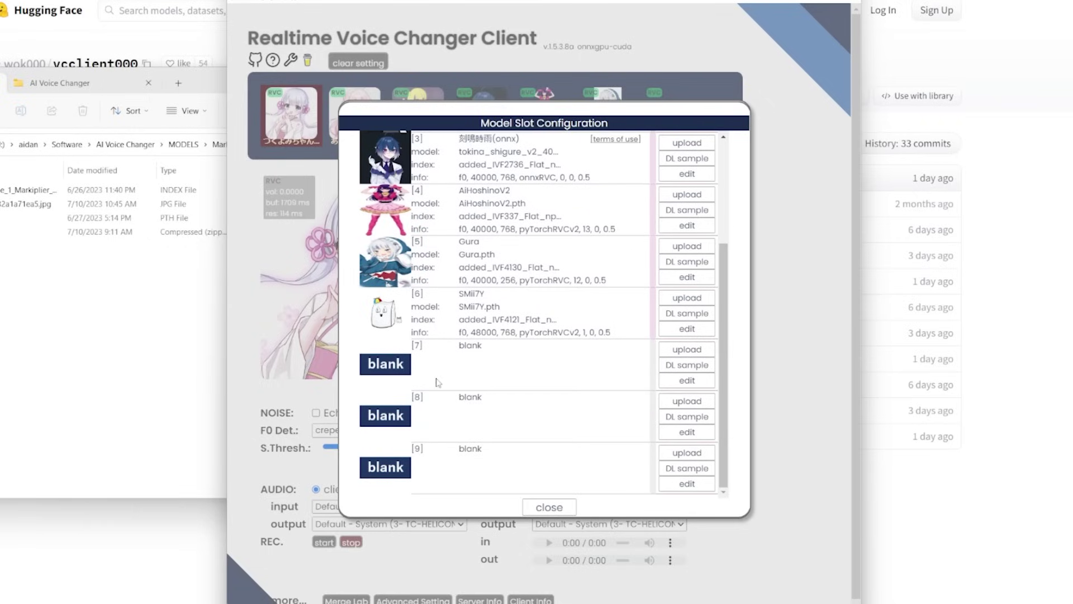
{"action": "scroll", "coordinate": [725, 377], "scroll_direction": "up", "scroll_amount": 2}
{"action": "scroll", "coordinate": [744, 229], "scroll_direction": "up", "scroll_amount": 1}
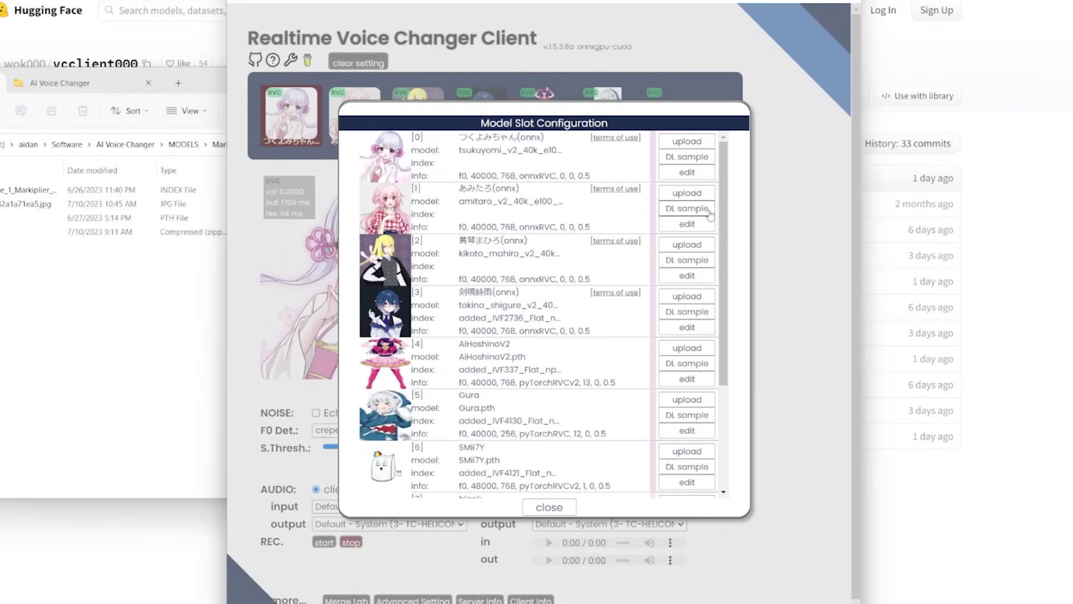
{"action": "scroll", "coordinate": [724, 263], "scroll_direction": "down", "scroll_amount": 3}
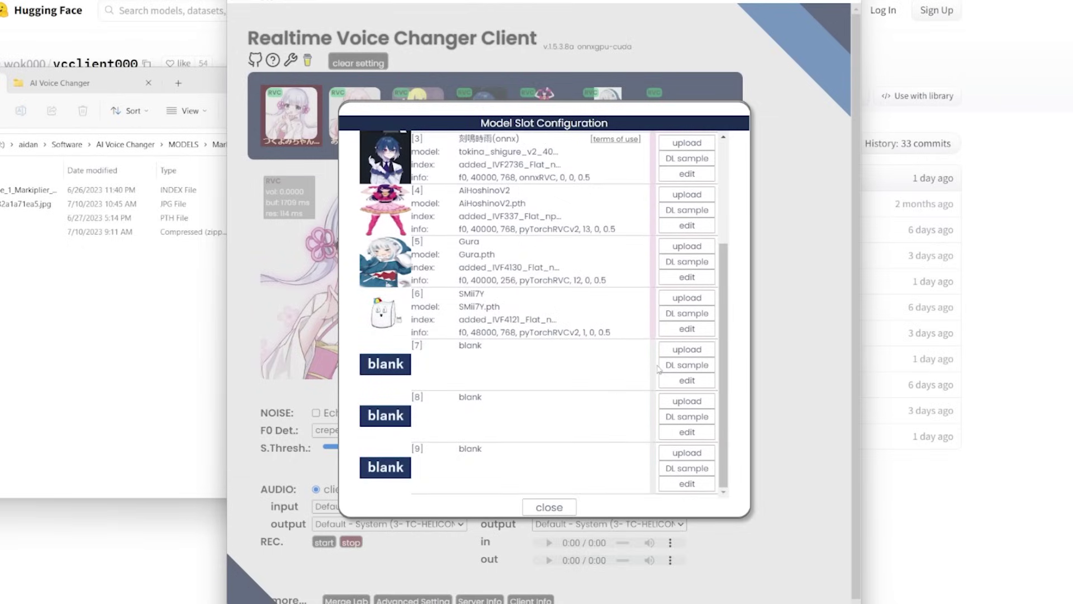
{"action": "left_click", "coordinate": [695, 353]}
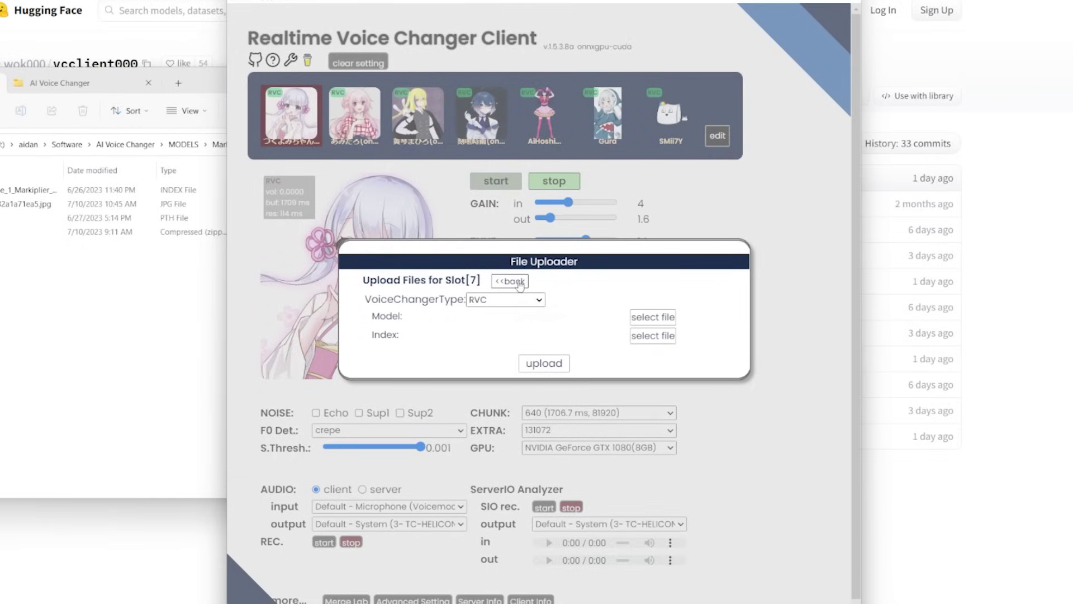
- Choose Markiplier.pth from the Markiplier folder in MODELS as the model file for slot 7
{"action": "left_click", "coordinate": [652, 317]}
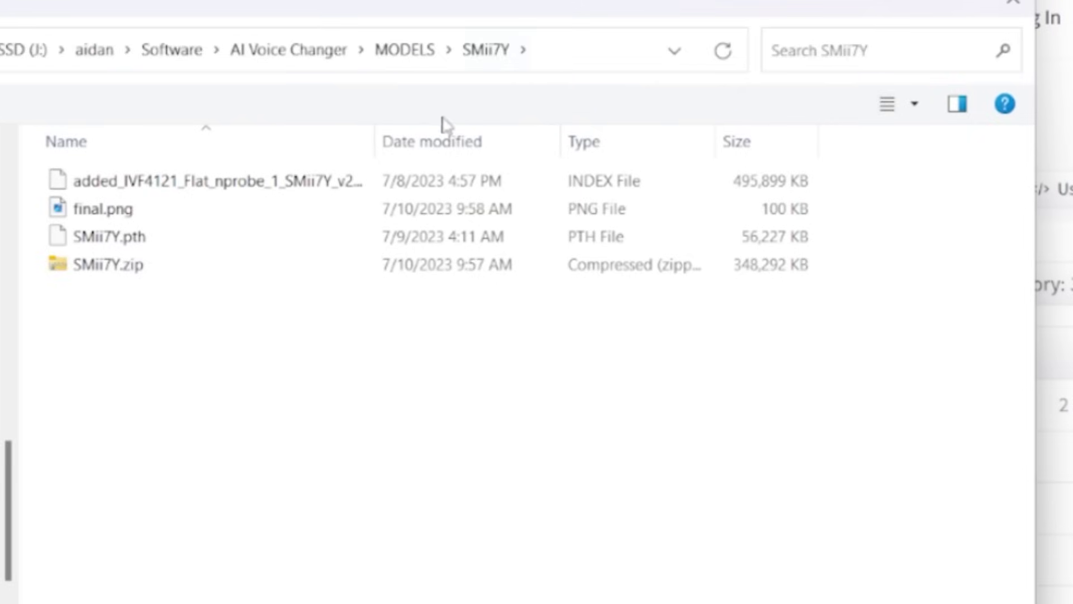
{"action": "left_click", "coordinate": [413, 49]}
{"action": "double_click", "coordinate": [145, 240]}
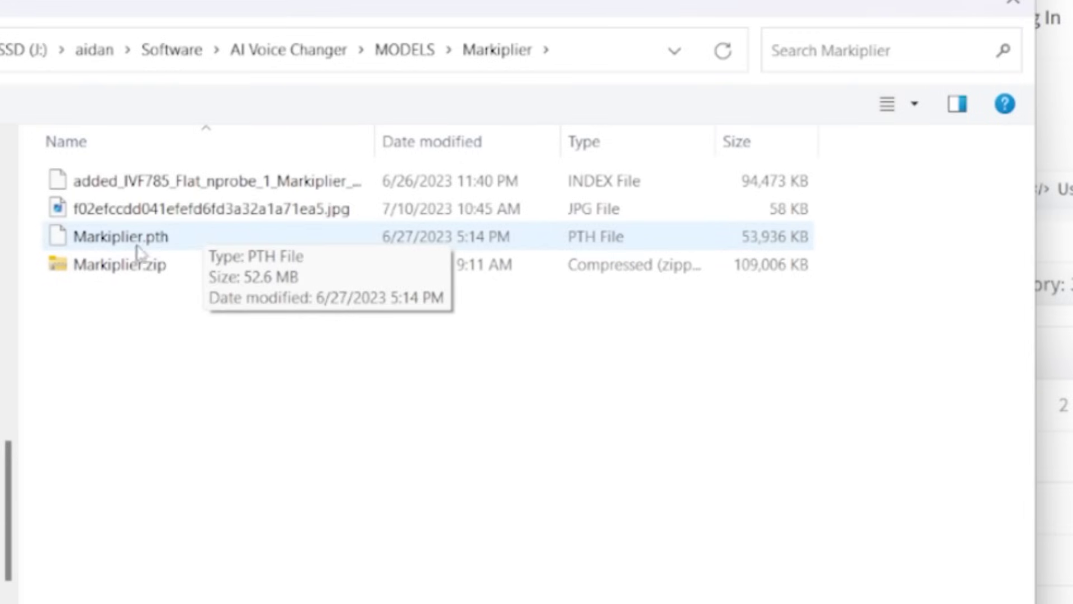
{"action": "double_click", "coordinate": [208, 239]}
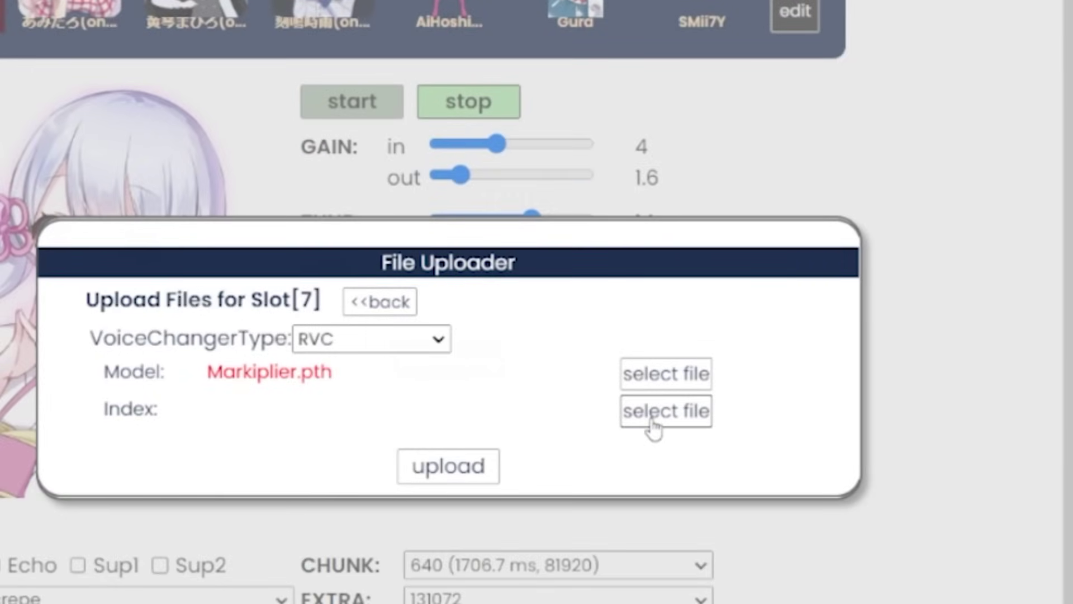
- Choose the added_IVF785 Markiplier index file for slot 7 and upload both files
{"action": "left_click", "coordinate": [635, 412]}
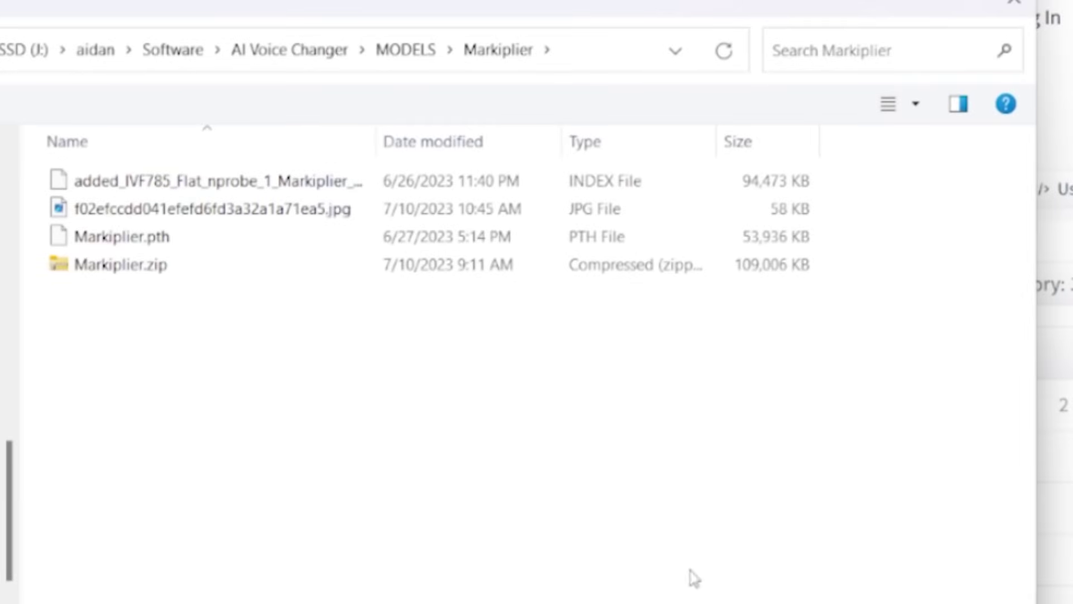
{"action": "left_click", "coordinate": [587, 185]}
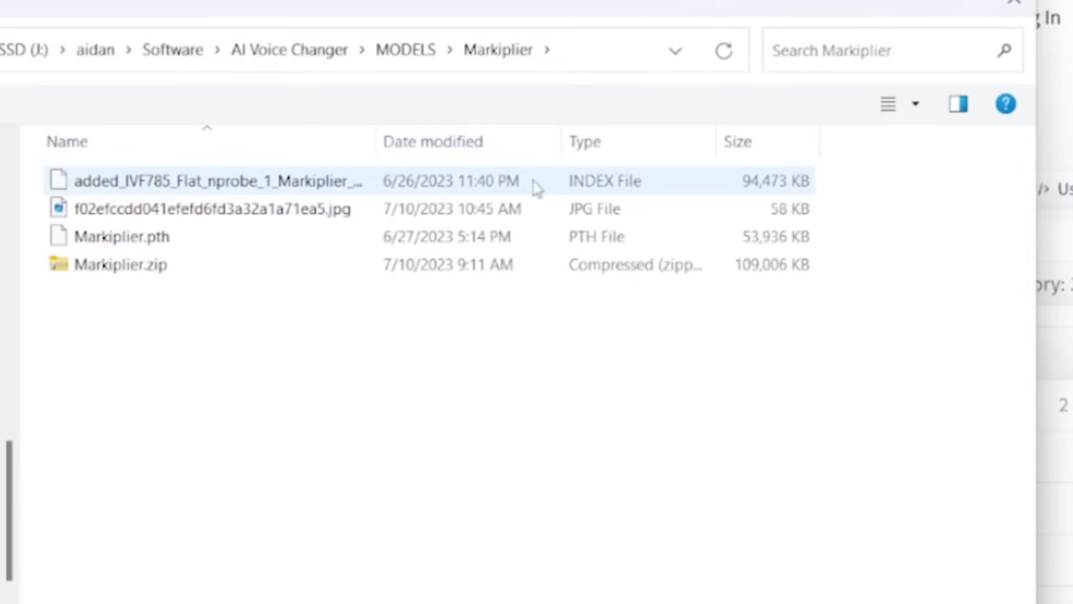
{"action": "double_click", "coordinate": [285, 184]}
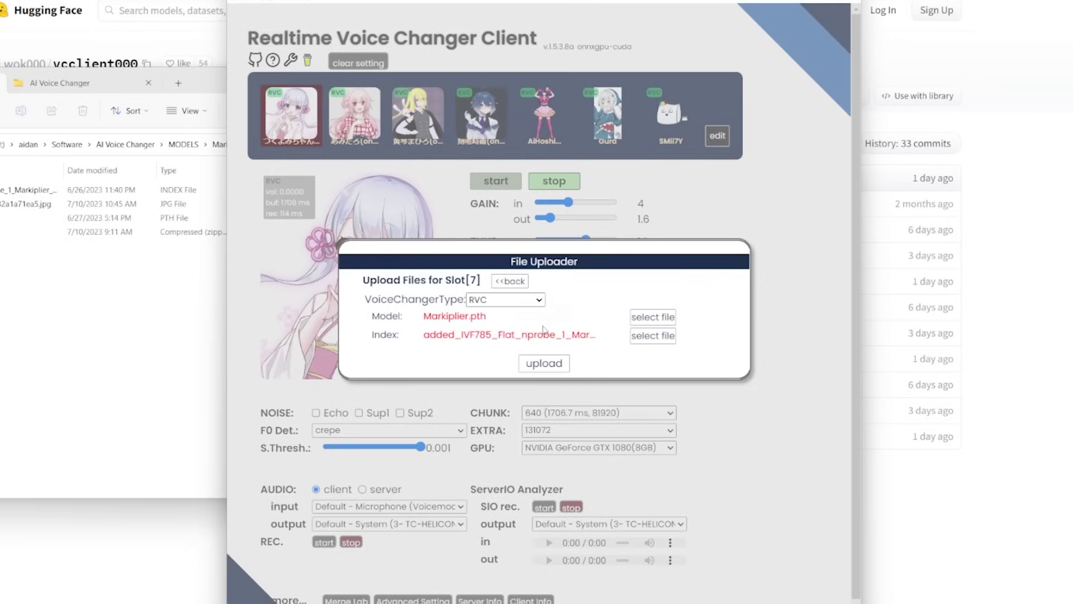
{"action": "left_click", "coordinate": [550, 365]}
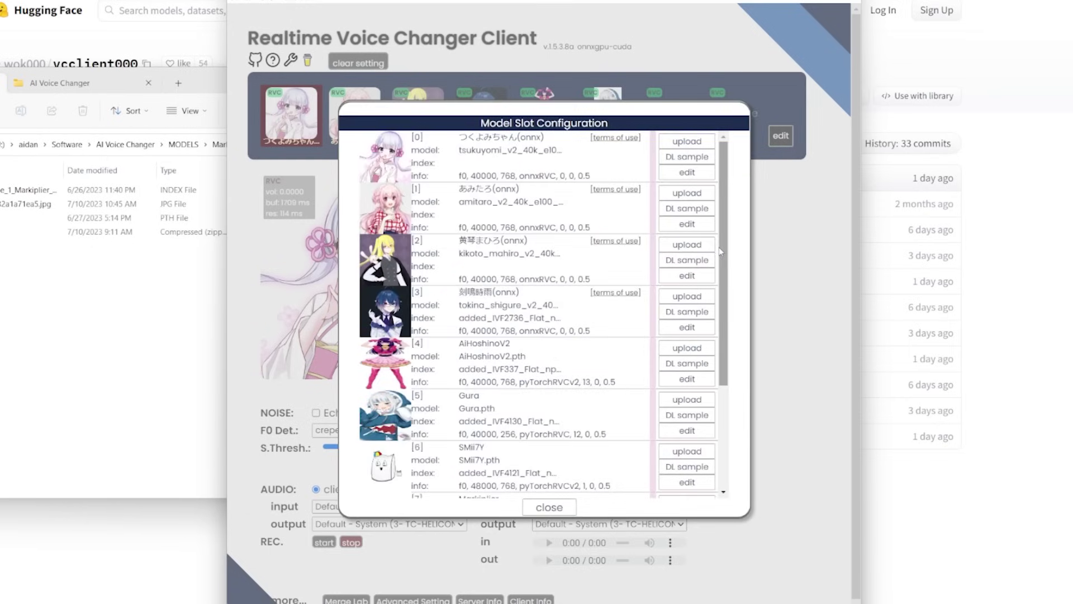
- Set the Markiplier JPG as the icon of slot 7 and close the slot configuration
{"action": "left_click_drag", "start_coordinate": [725, 244], "coordinate": [727, 394]}
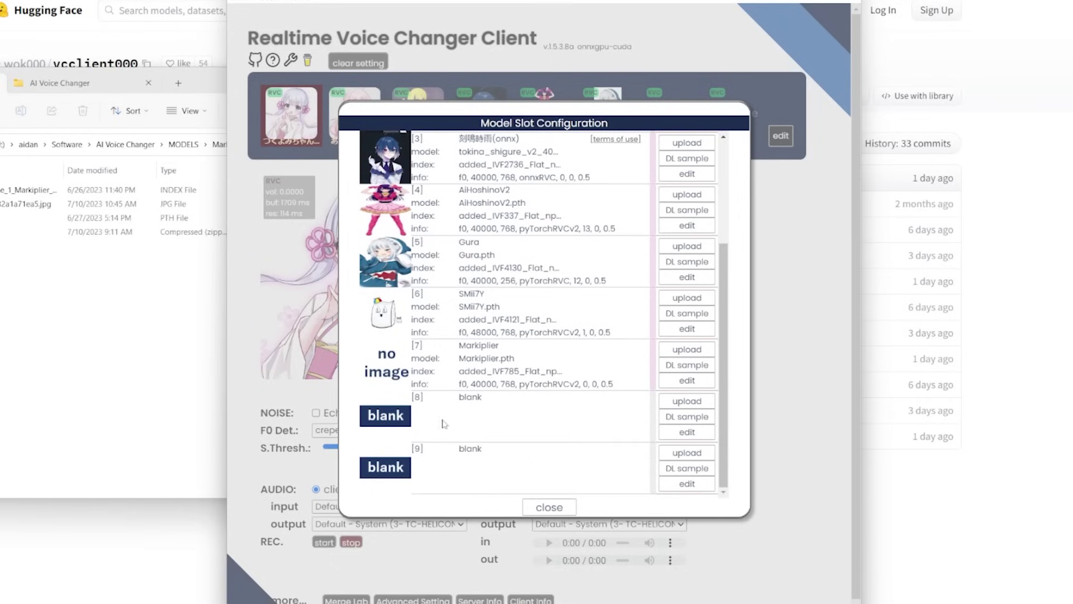
{"action": "left_click", "coordinate": [387, 366]}
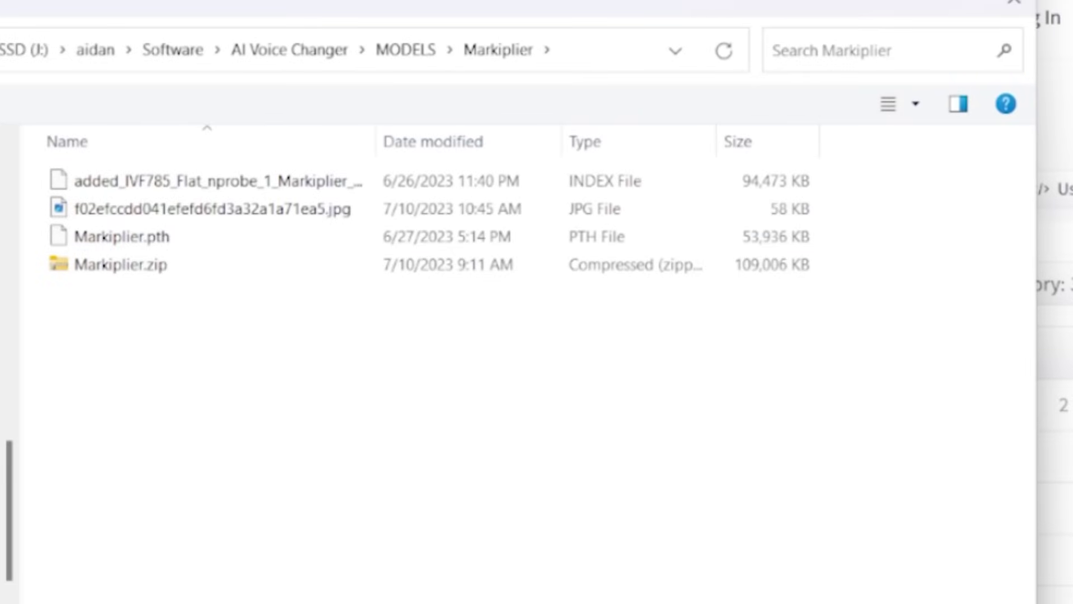
{"action": "double_click", "coordinate": [149, 210]}
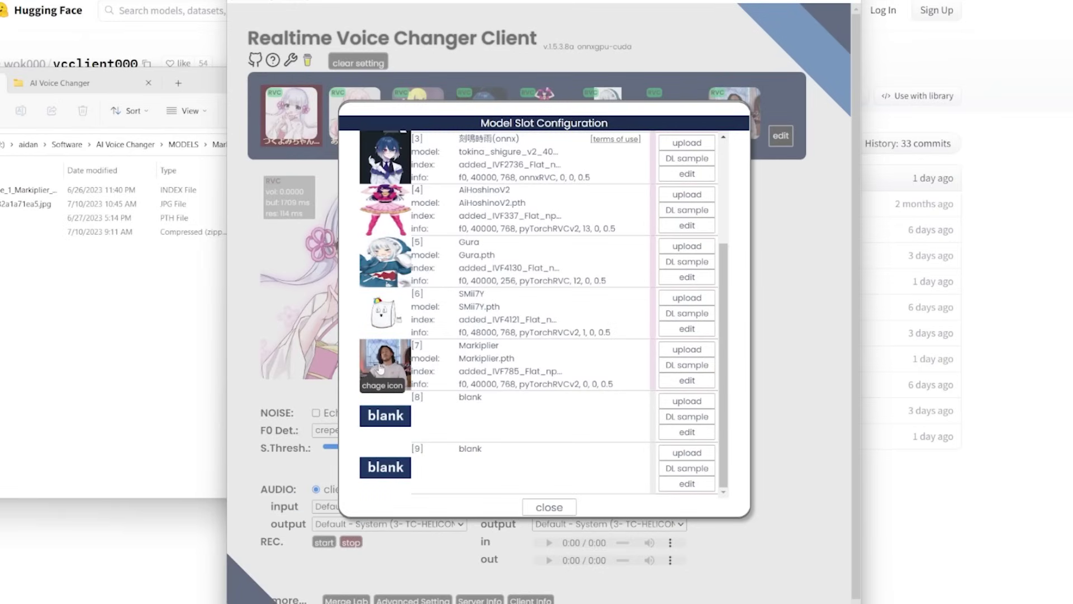
{"action": "left_click", "coordinate": [550, 508]}
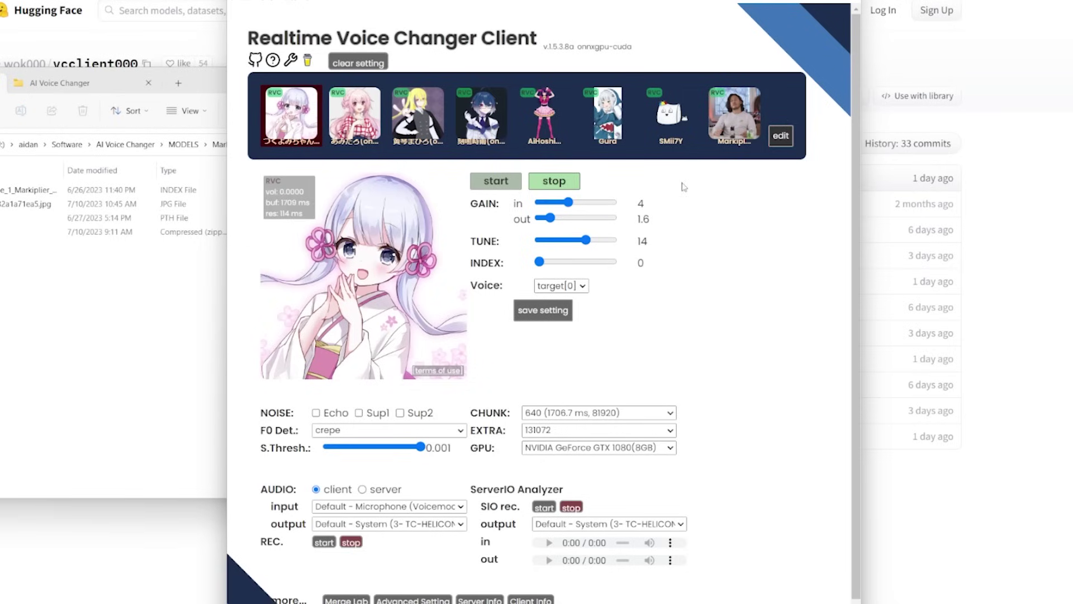
- Start voice conversion with the Markiplier model, using a tune of -10 and crepe F0 detection
{"action": "left_click", "coordinate": [564, 312]}
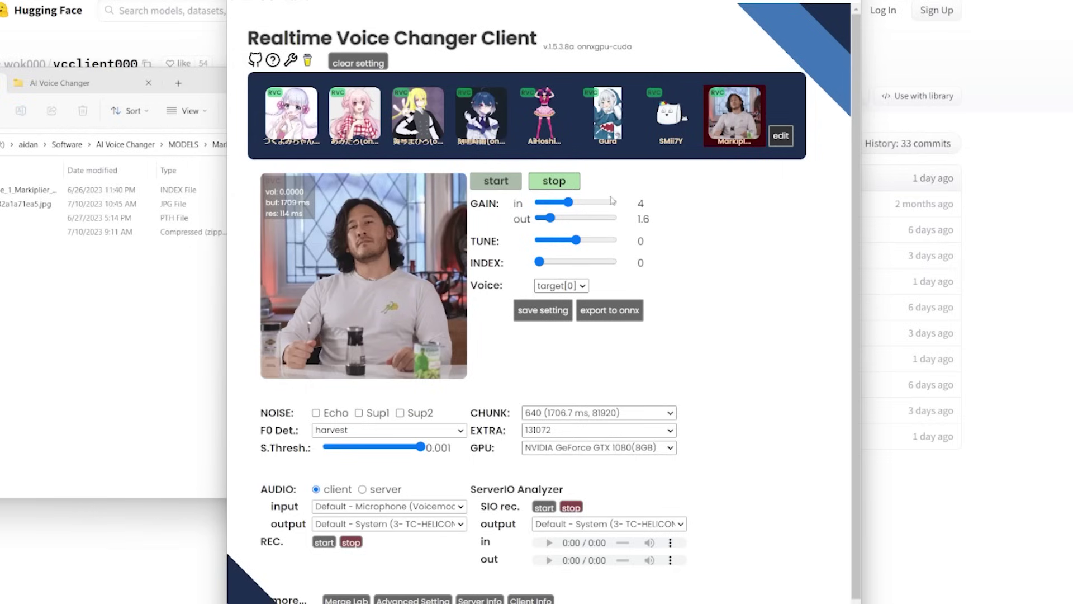
{"action": "left_click", "coordinate": [496, 181]}
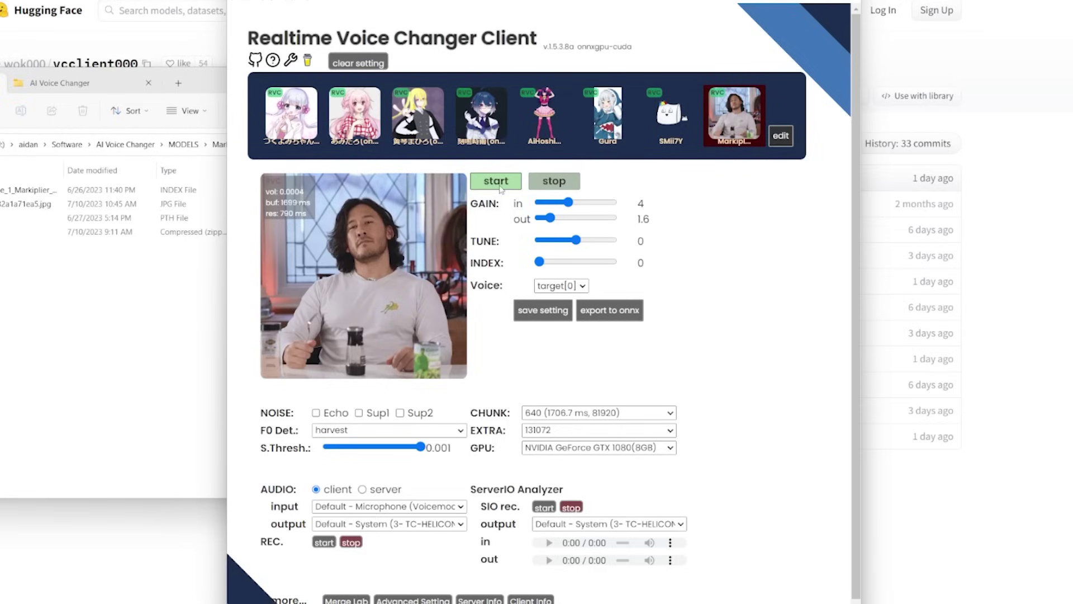
{"action": "left_click_drag", "start_coordinate": [576, 240], "coordinate": [570, 244]}
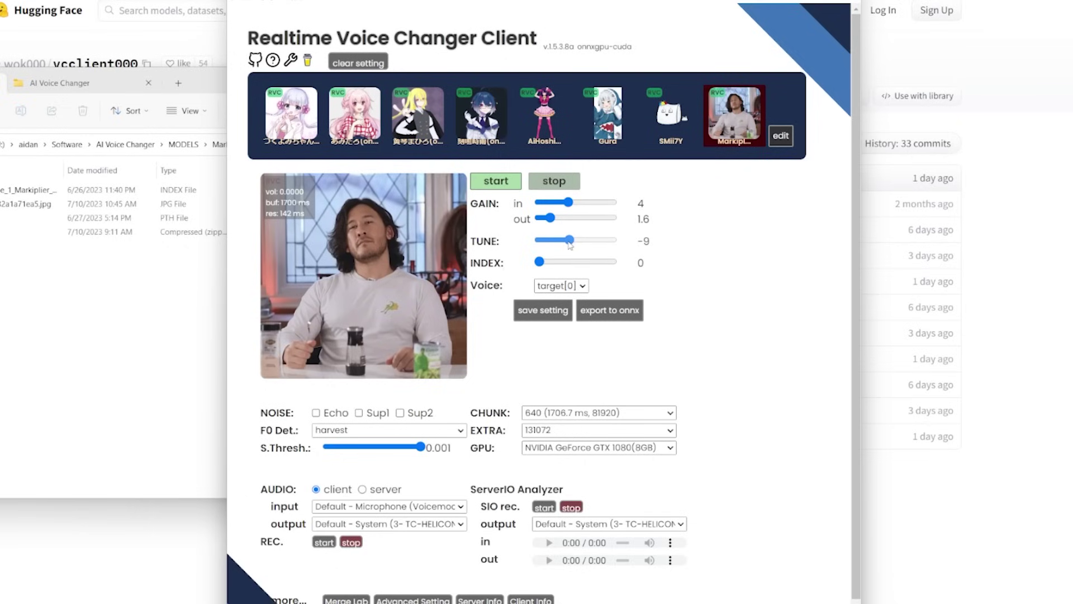
{"action": "left_click", "coordinate": [568, 244]}
{"action": "left_click_drag", "start_coordinate": [568, 244], "coordinate": [570, 245]}
{"action": "left_click", "coordinate": [570, 244]}
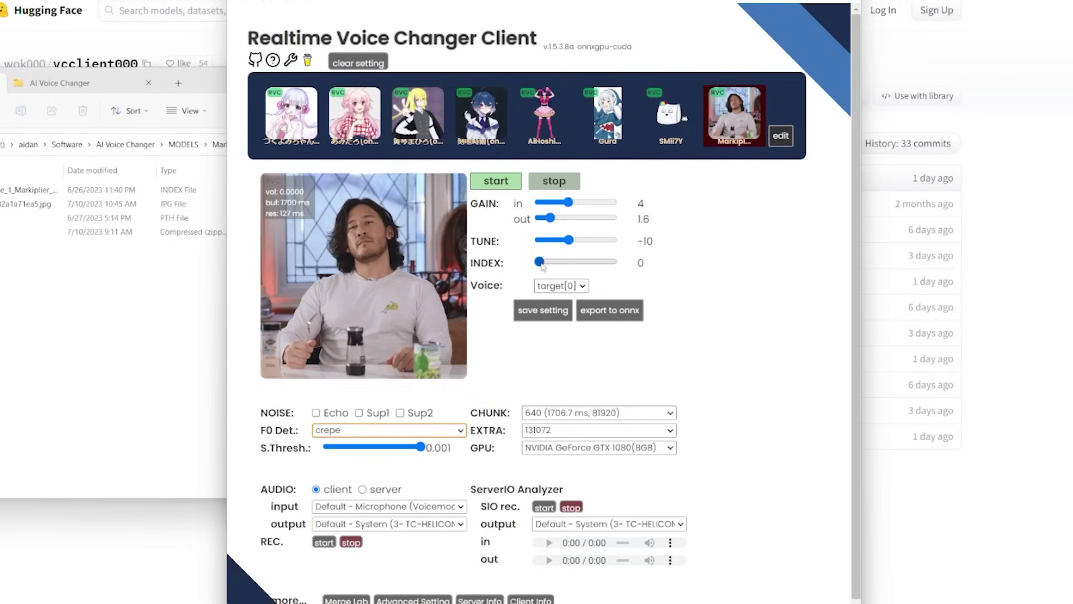
- Try the Markiplier voice at index 1 and 0.5, reset the index to 0, and view the audio output options
{"action": "left_click_drag", "start_coordinate": [541, 265], "coordinate": [645, 267]}
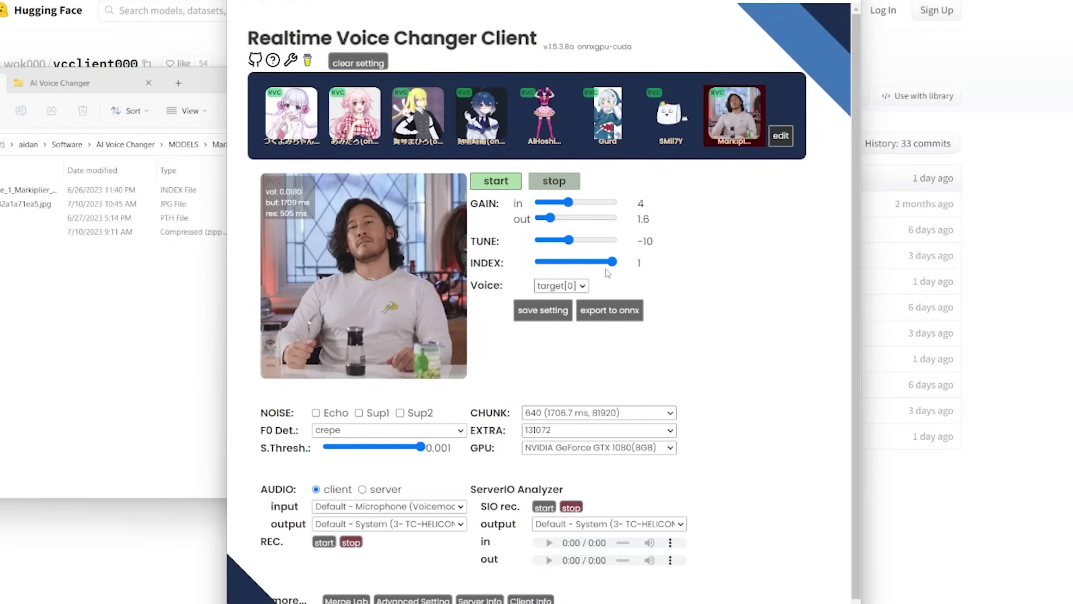
{"action": "left_click_drag", "start_coordinate": [609, 270], "coordinate": [572, 271]}
{"action": "left_click", "coordinate": [573, 270]}
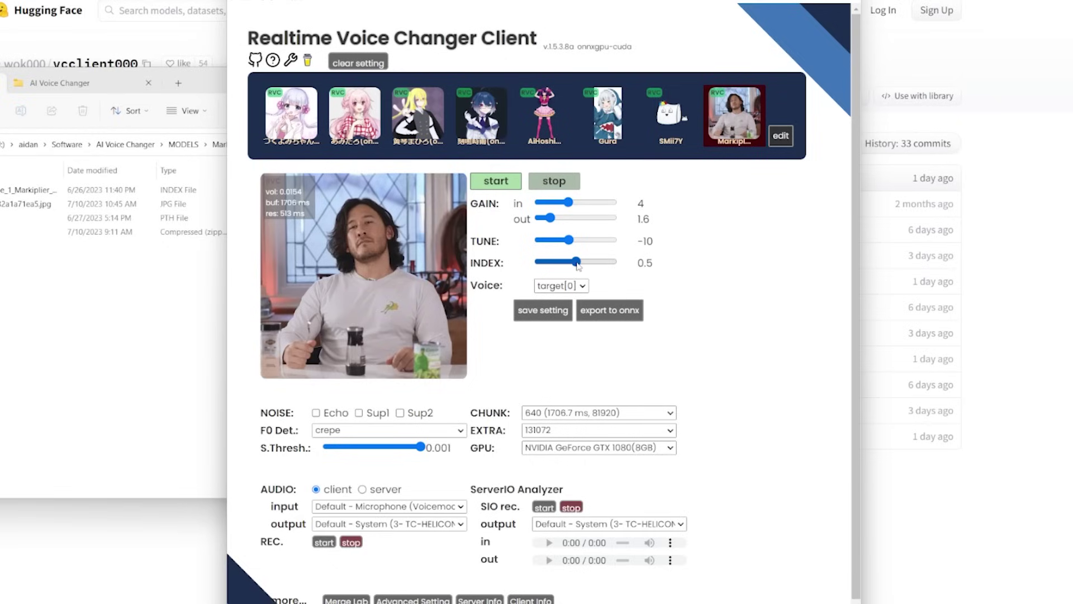
{"action": "left_click_drag", "start_coordinate": [577, 262], "coordinate": [538, 262]}
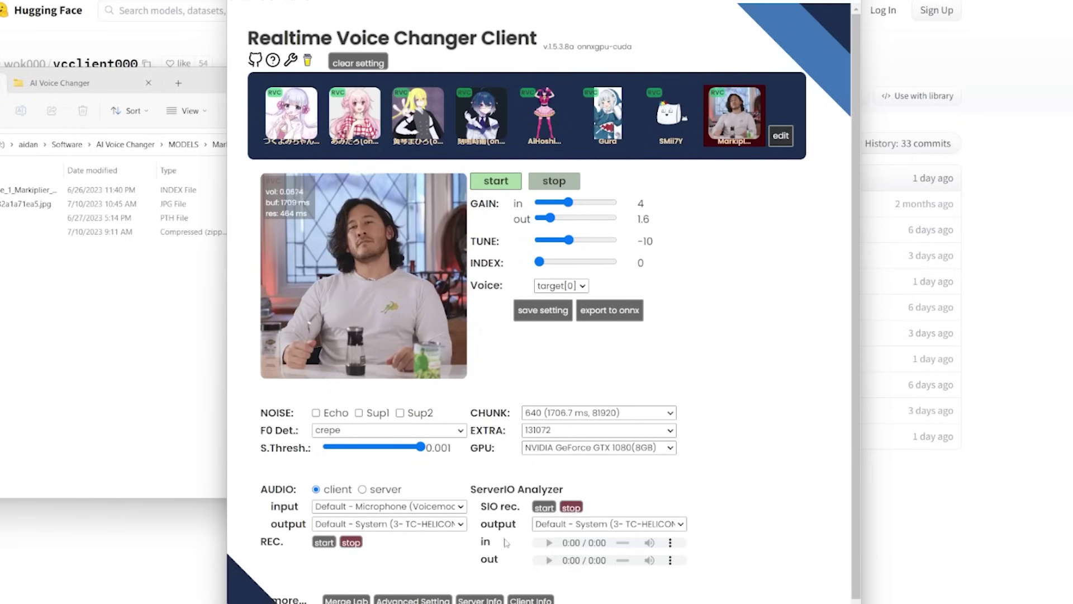
{"action": "left_click", "coordinate": [451, 530]}
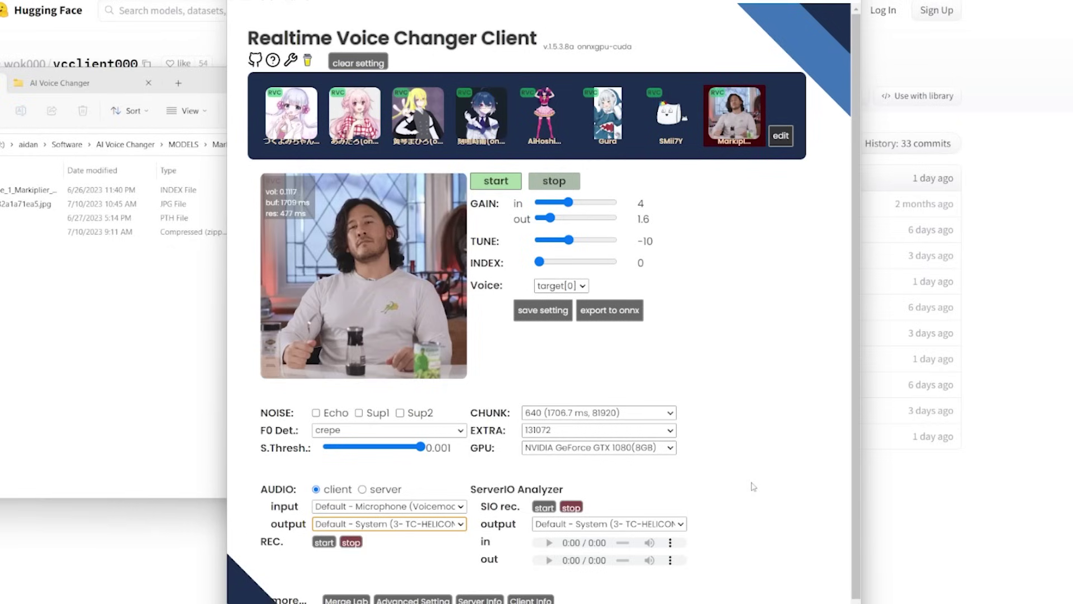
- Switch the active voice to the AiHoshinoV2 model and set its F0 detection to crepe
{"action": "left_click", "coordinate": [552, 127]}
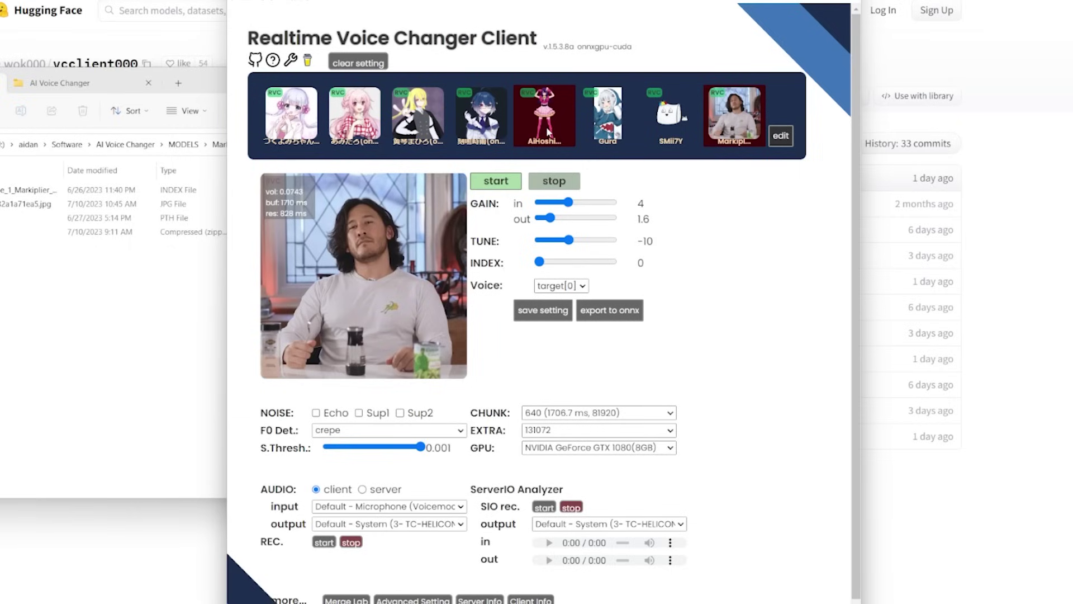
{"action": "left_click", "coordinate": [552, 131]}
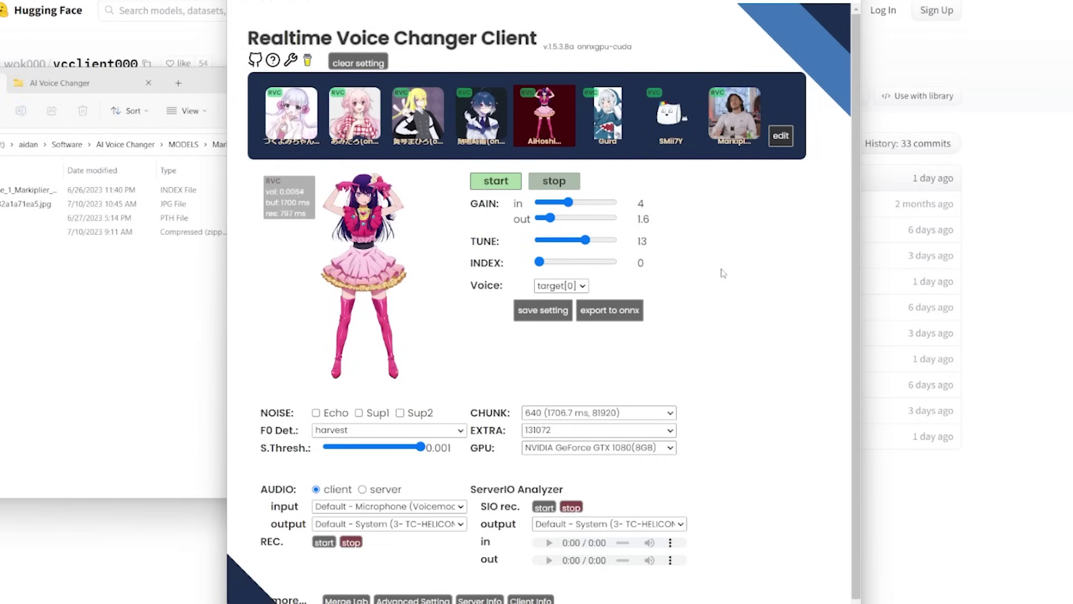
{"action": "key", "text": "c"}
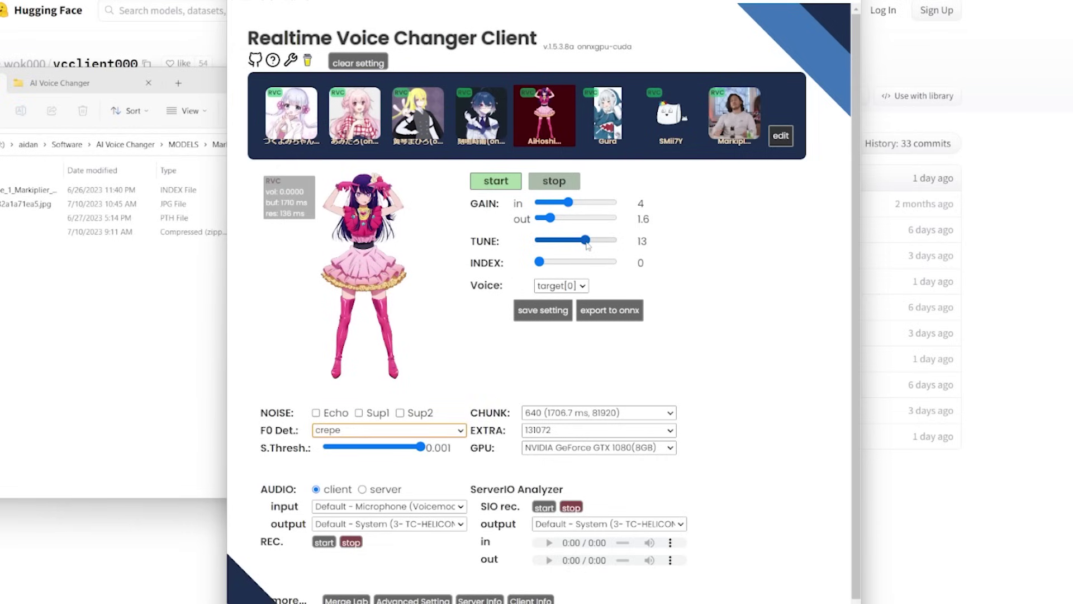
- Test the AiHoshinoV2 voice at tunes of 16, 14 and 11, and settle on 12
{"action": "left_click_drag", "start_coordinate": [586, 241], "coordinate": [589, 241]}
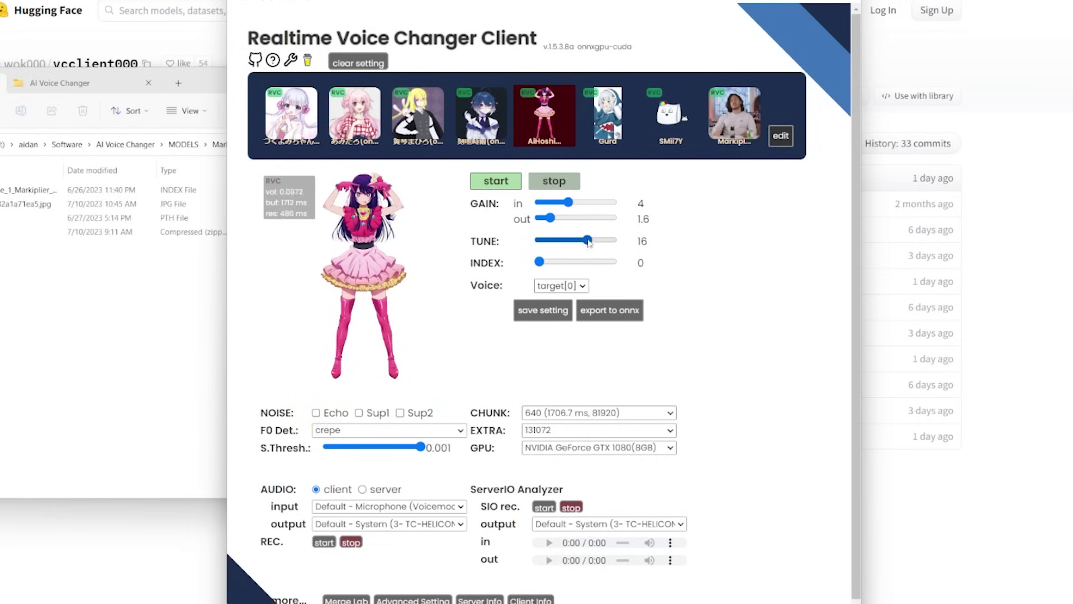
{"action": "left_click_drag", "start_coordinate": [590, 245], "coordinate": [587, 244]}
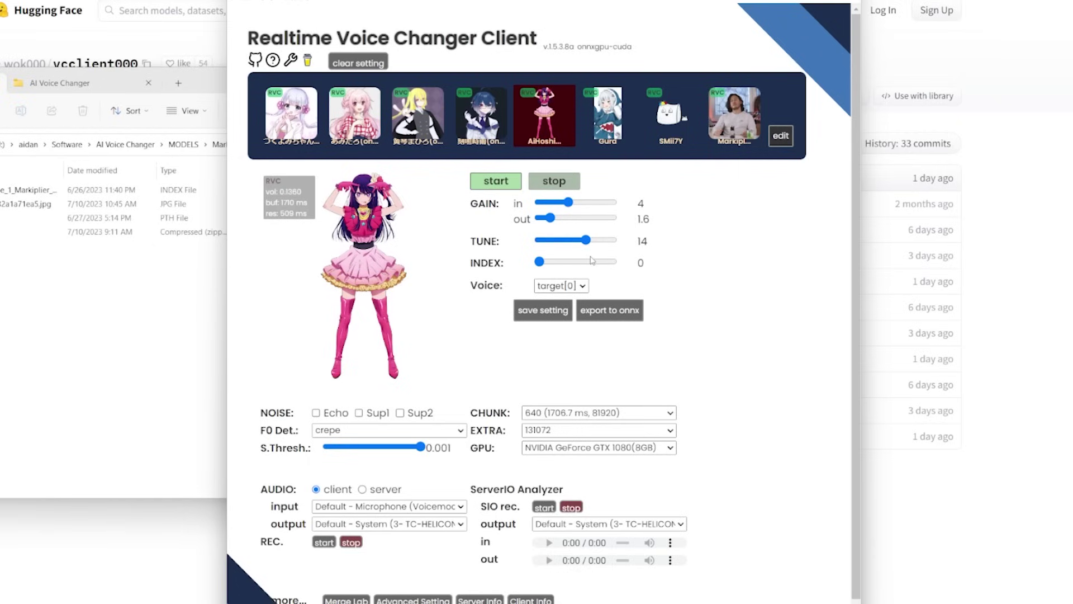
{"action": "left_click", "coordinate": [585, 241]}
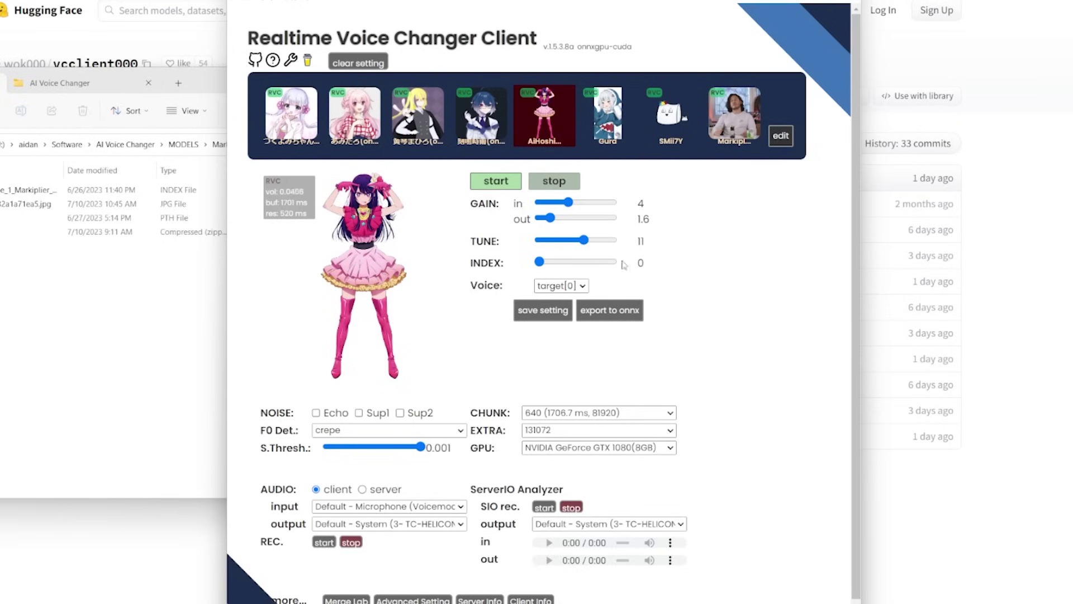
{"action": "left_click", "coordinate": [587, 241]}
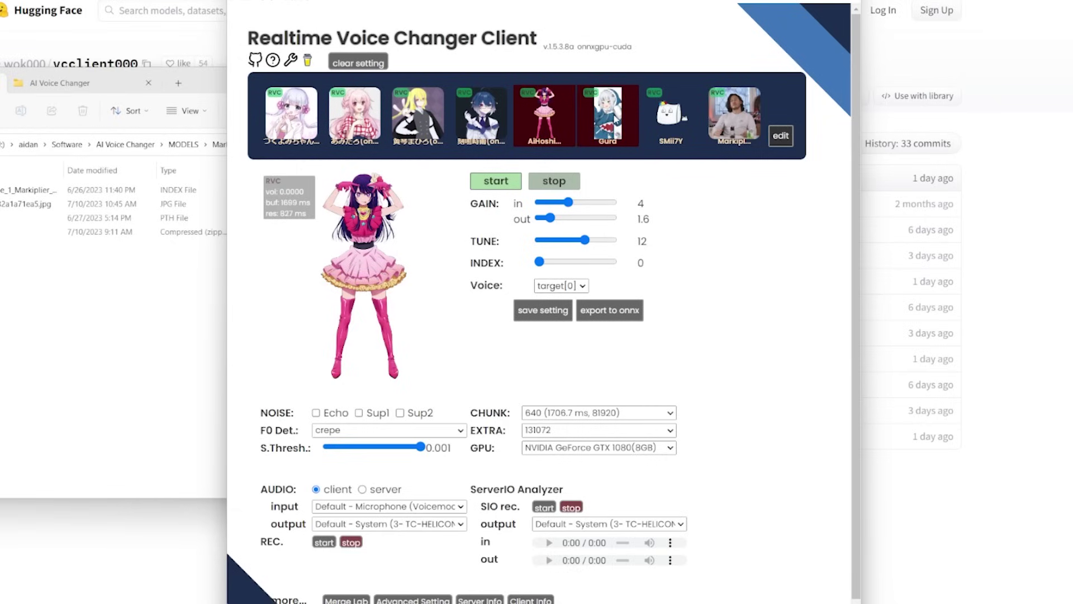
- Switch the active voice to the Gura model and set its F0 detection to crepe
{"action": "left_click", "coordinate": [615, 115]}
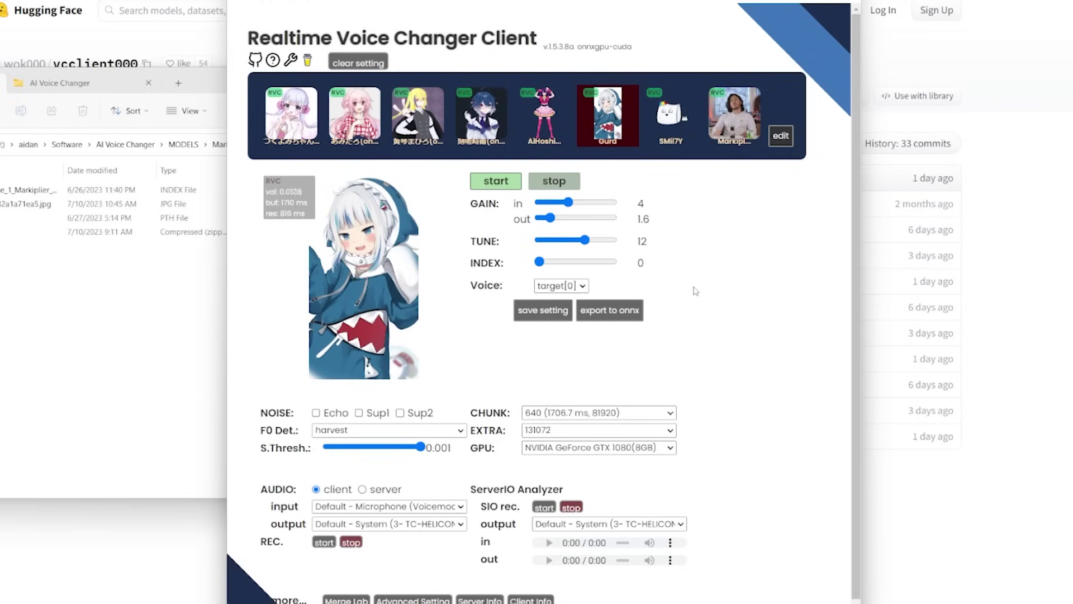
{"action": "key", "text": "Down"}
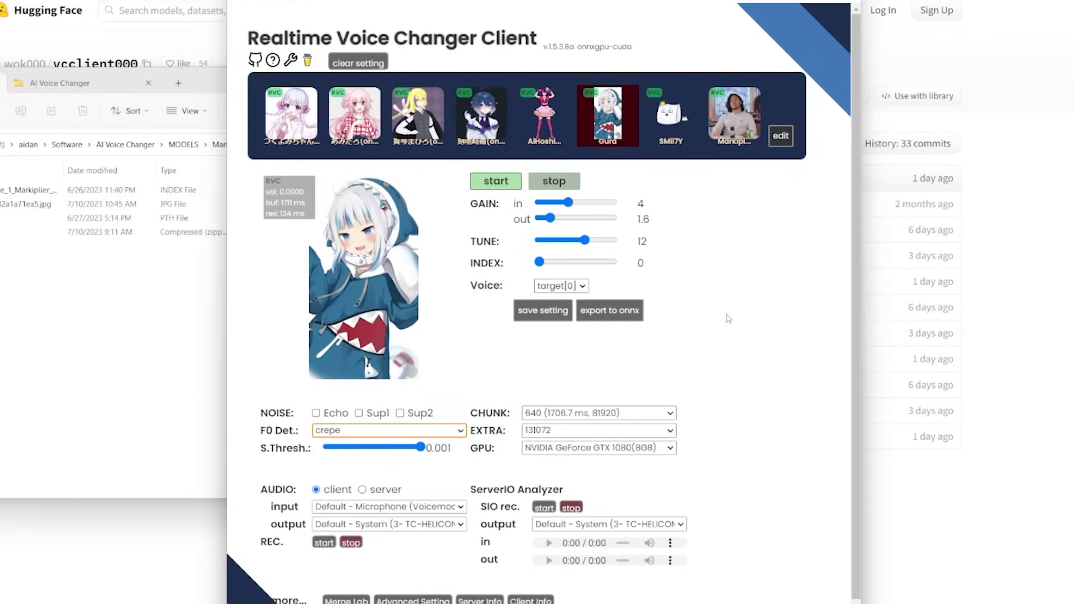